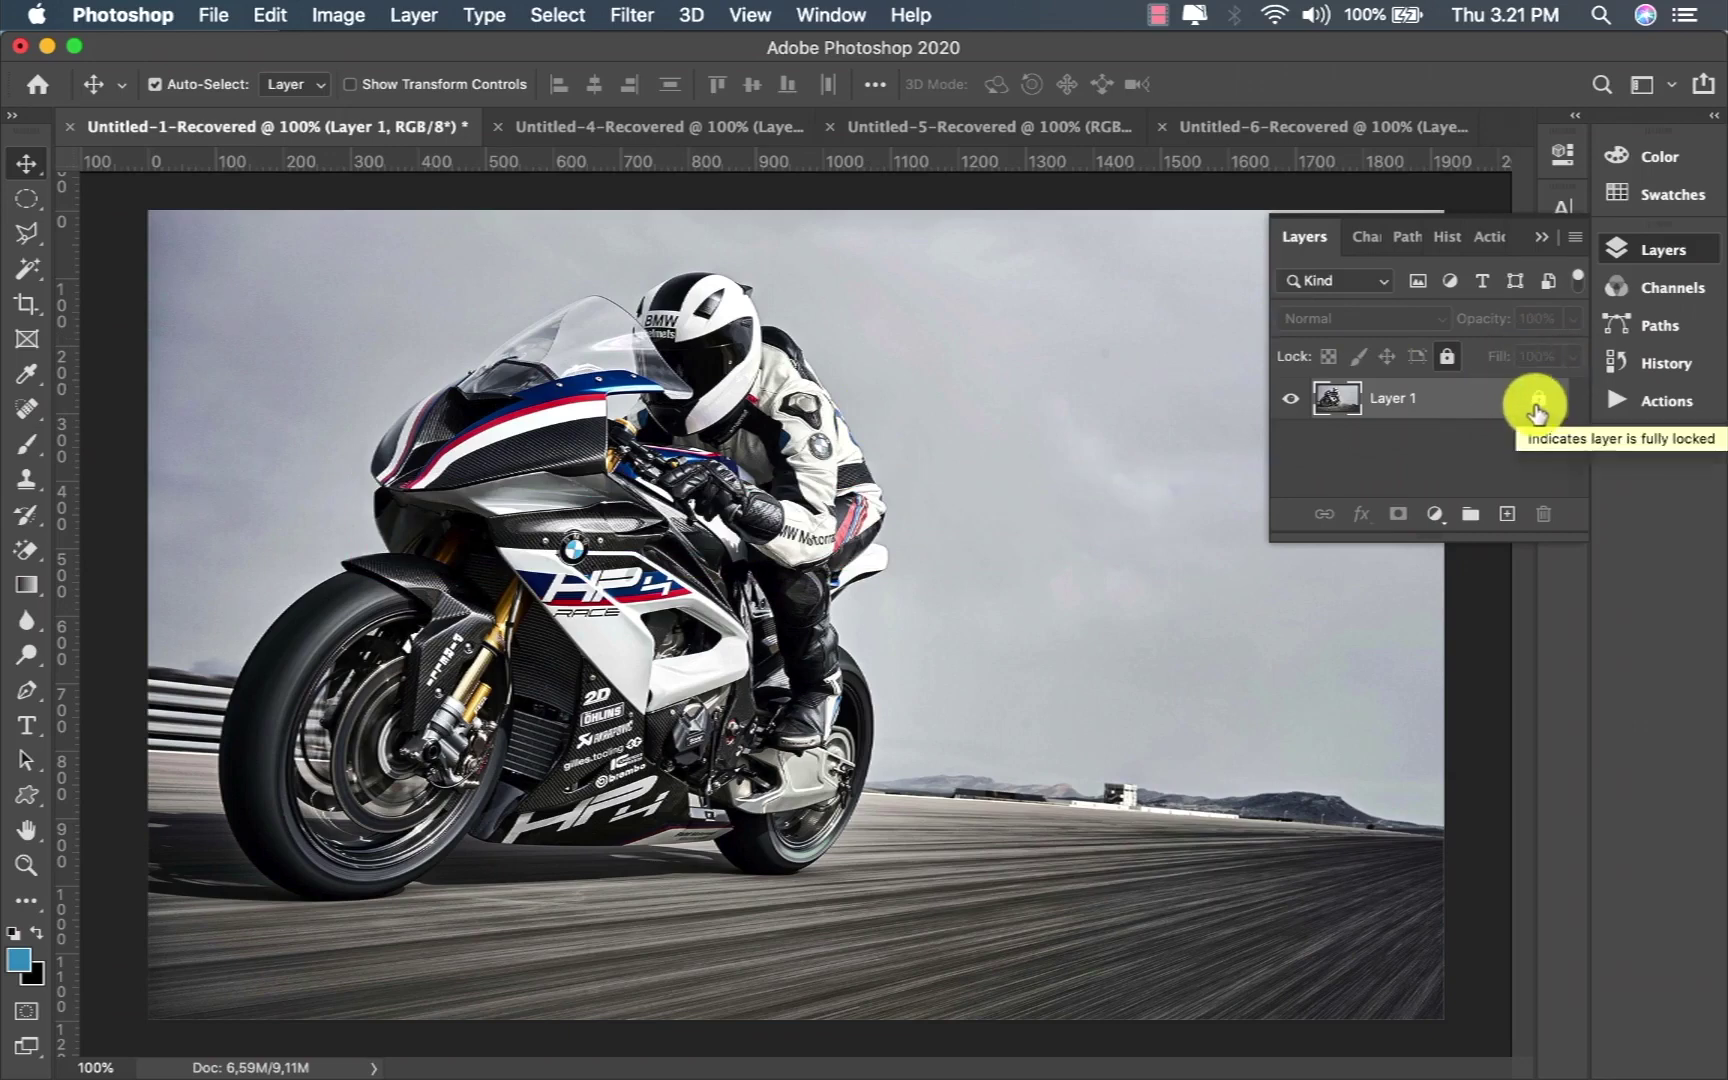
Step: Unlock Layer 1 and shift the BMW photo about 468 px left, exposing transparent canvas on the right
click(1537, 405)
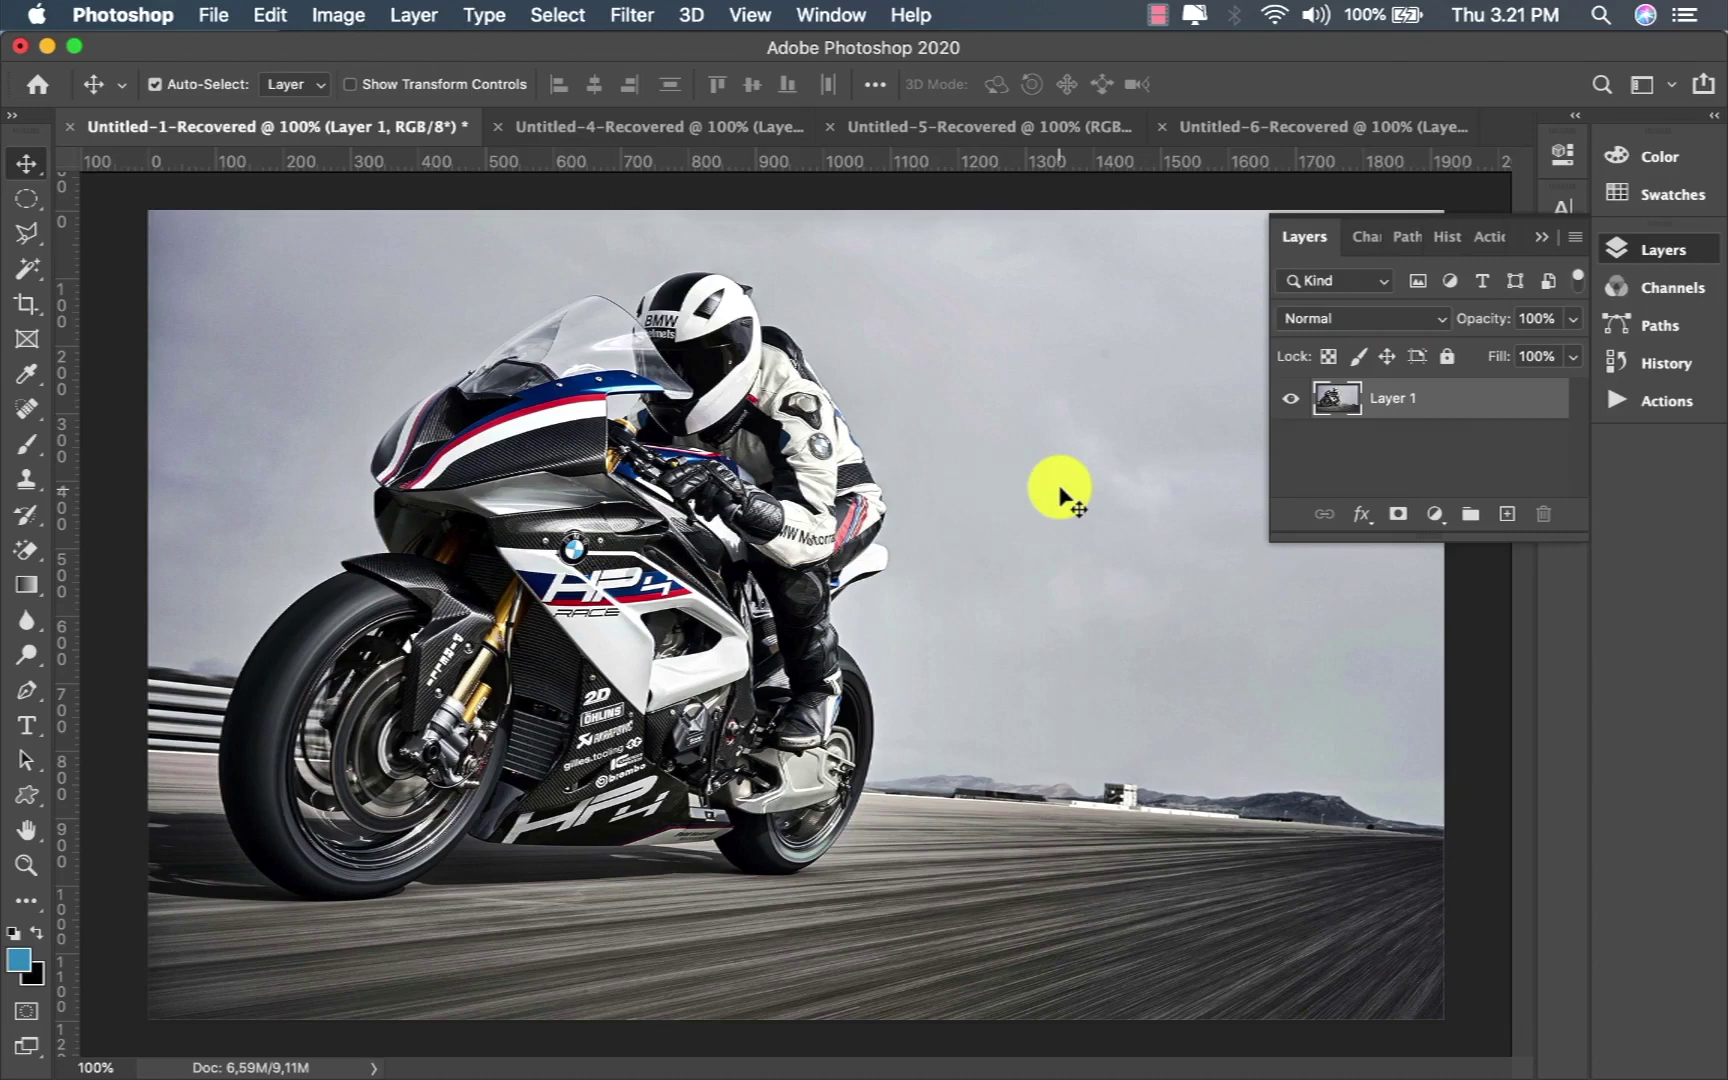
drag(1061, 489, 736, 492)
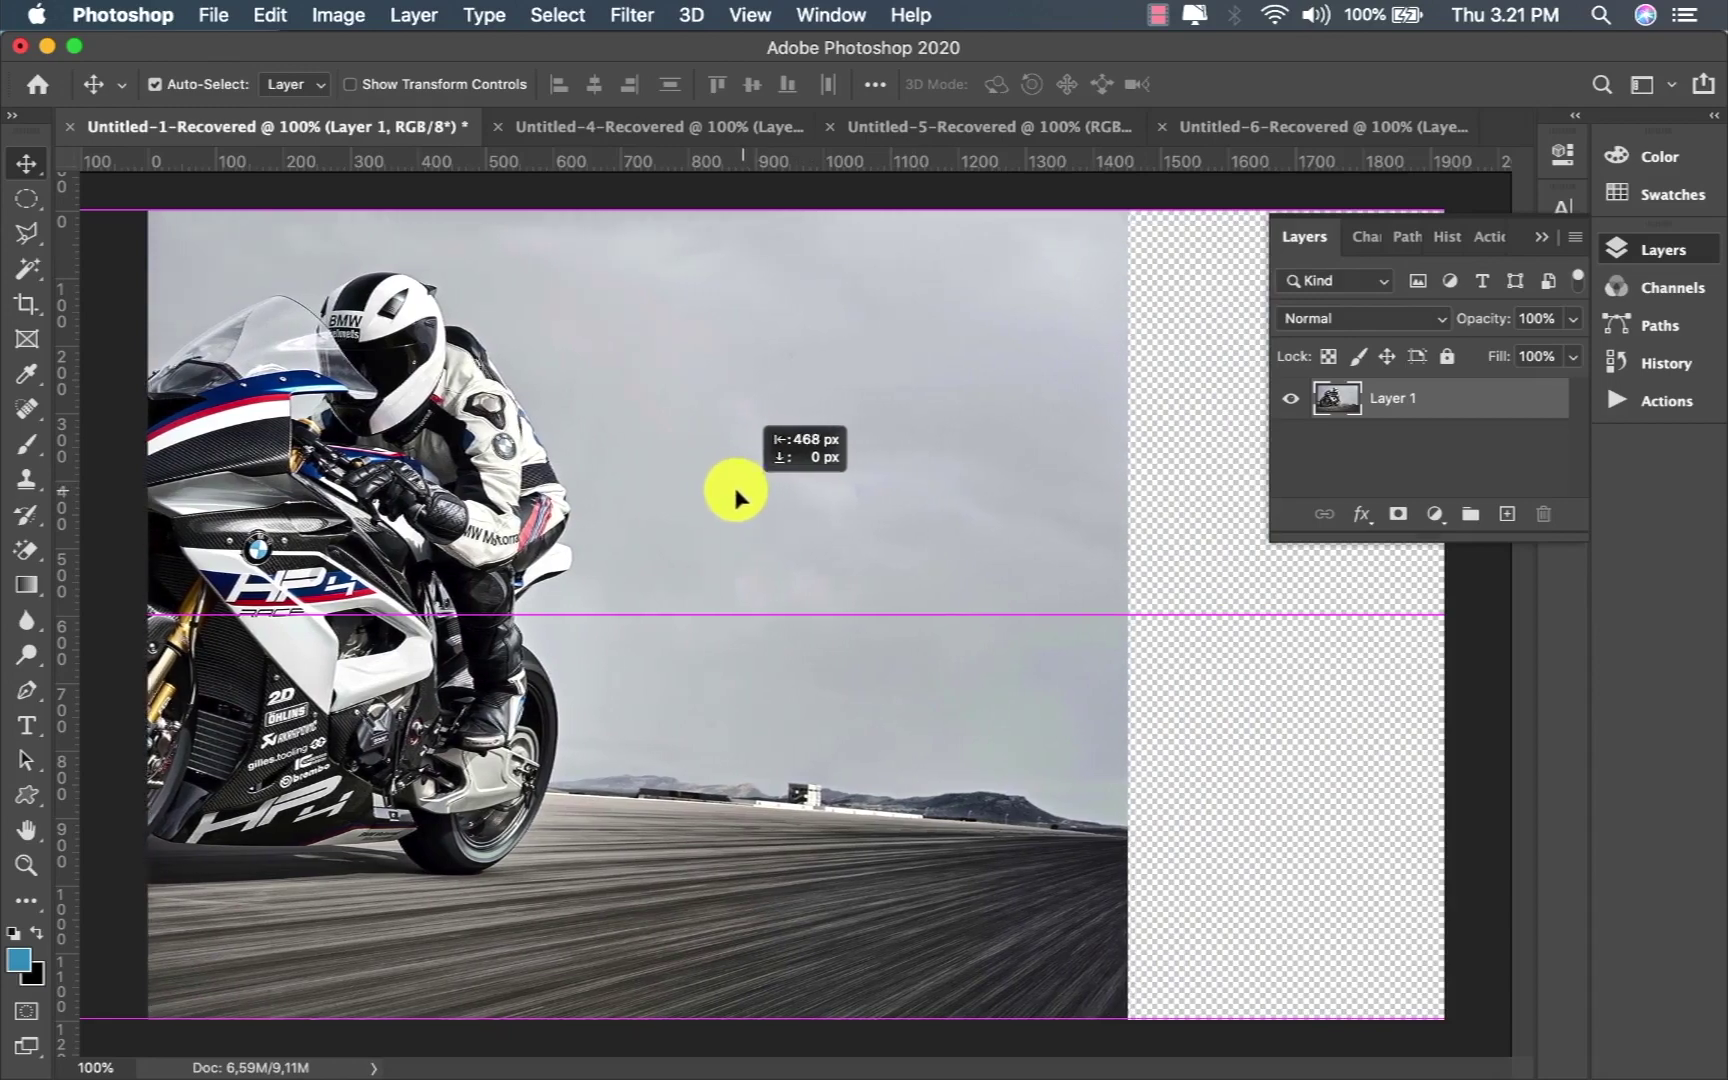
drag(735, 493, 727, 492)
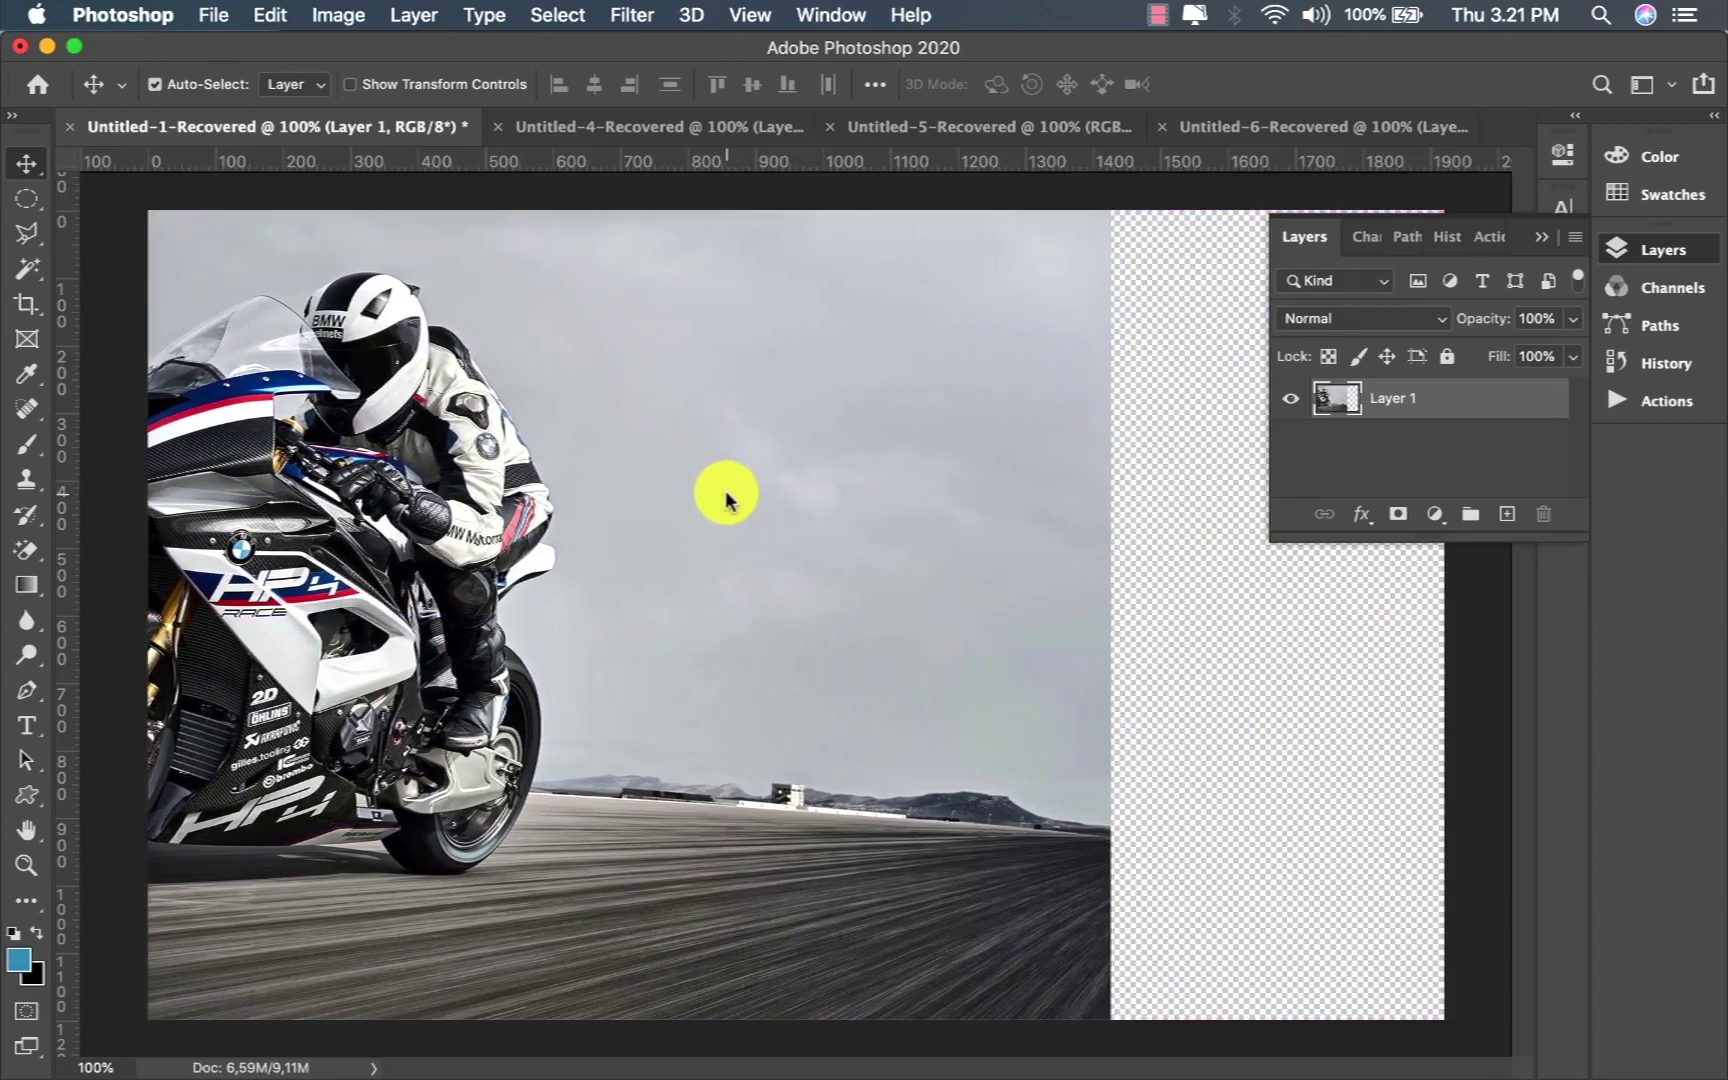
Step: Bring the Ducati photo from Untitled-4 into Untitled-1 as Layer 2 above the BMW layer
click(668, 135)
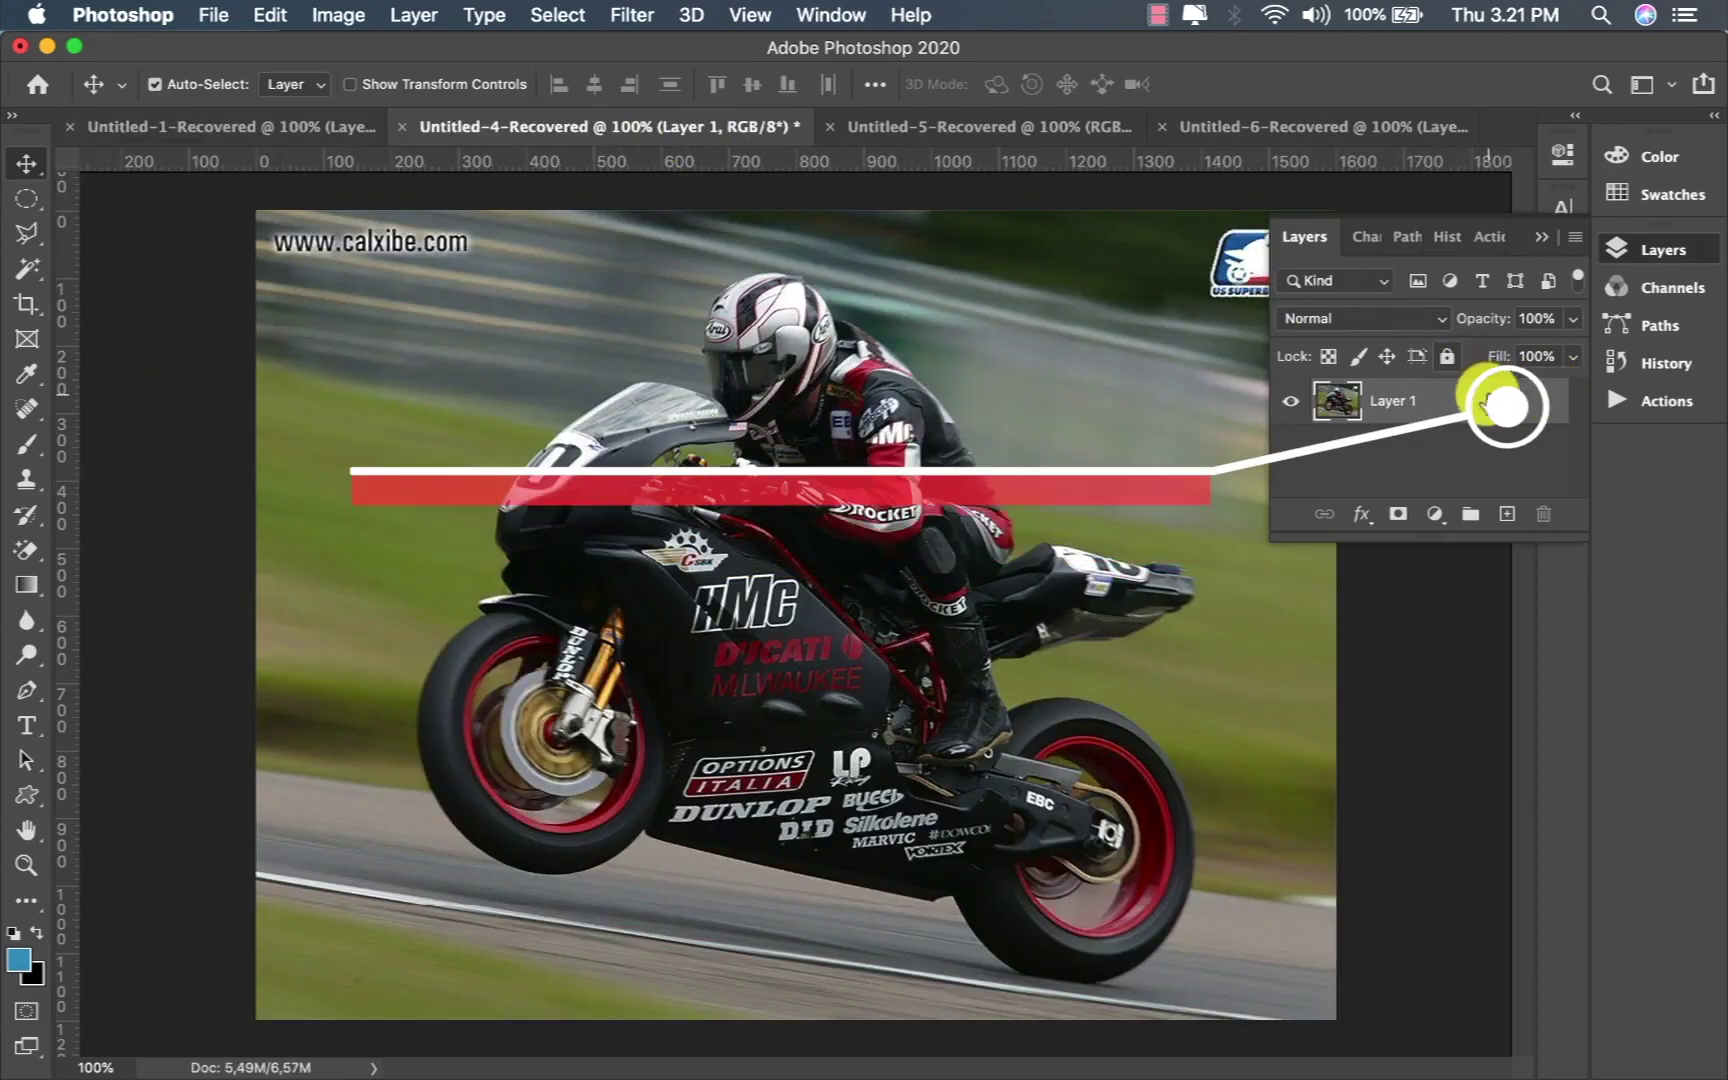
click(1452, 360)
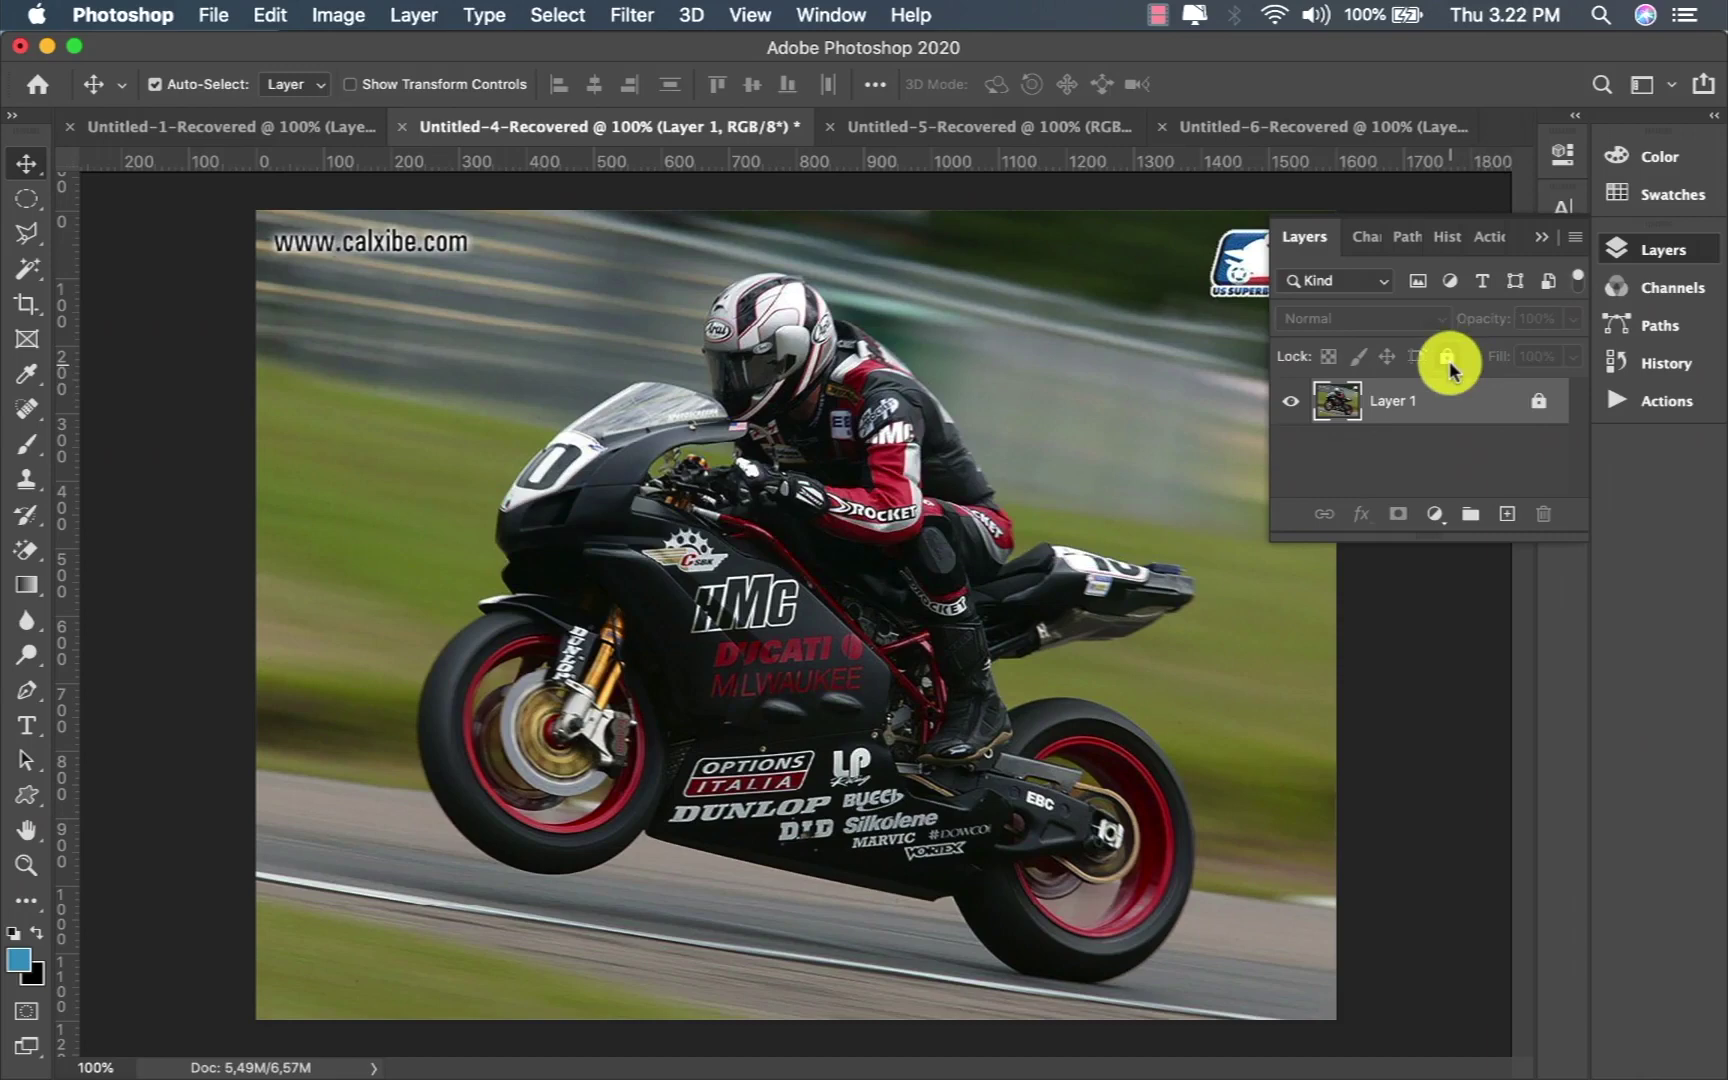
click(1539, 405)
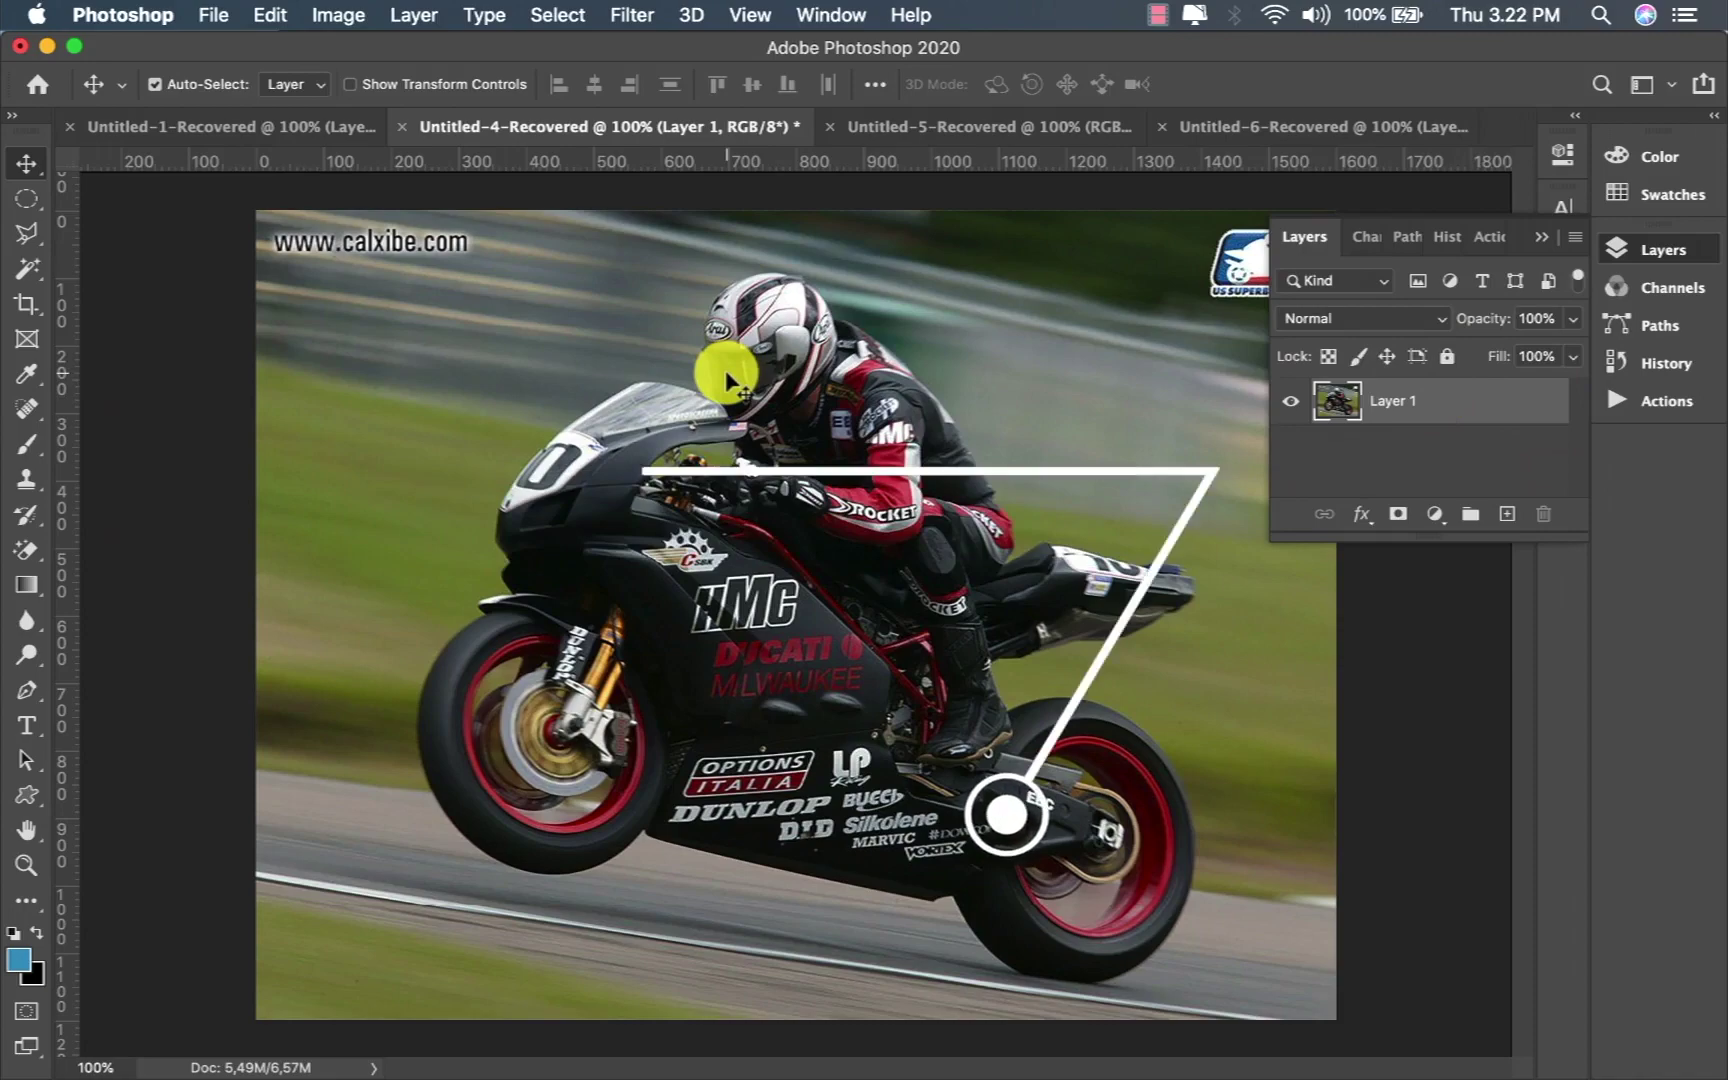
mouse_move(727, 380)
mouse_down()
mouse_move(360, 155)
mouse_move(610, 418)
mouse_up()
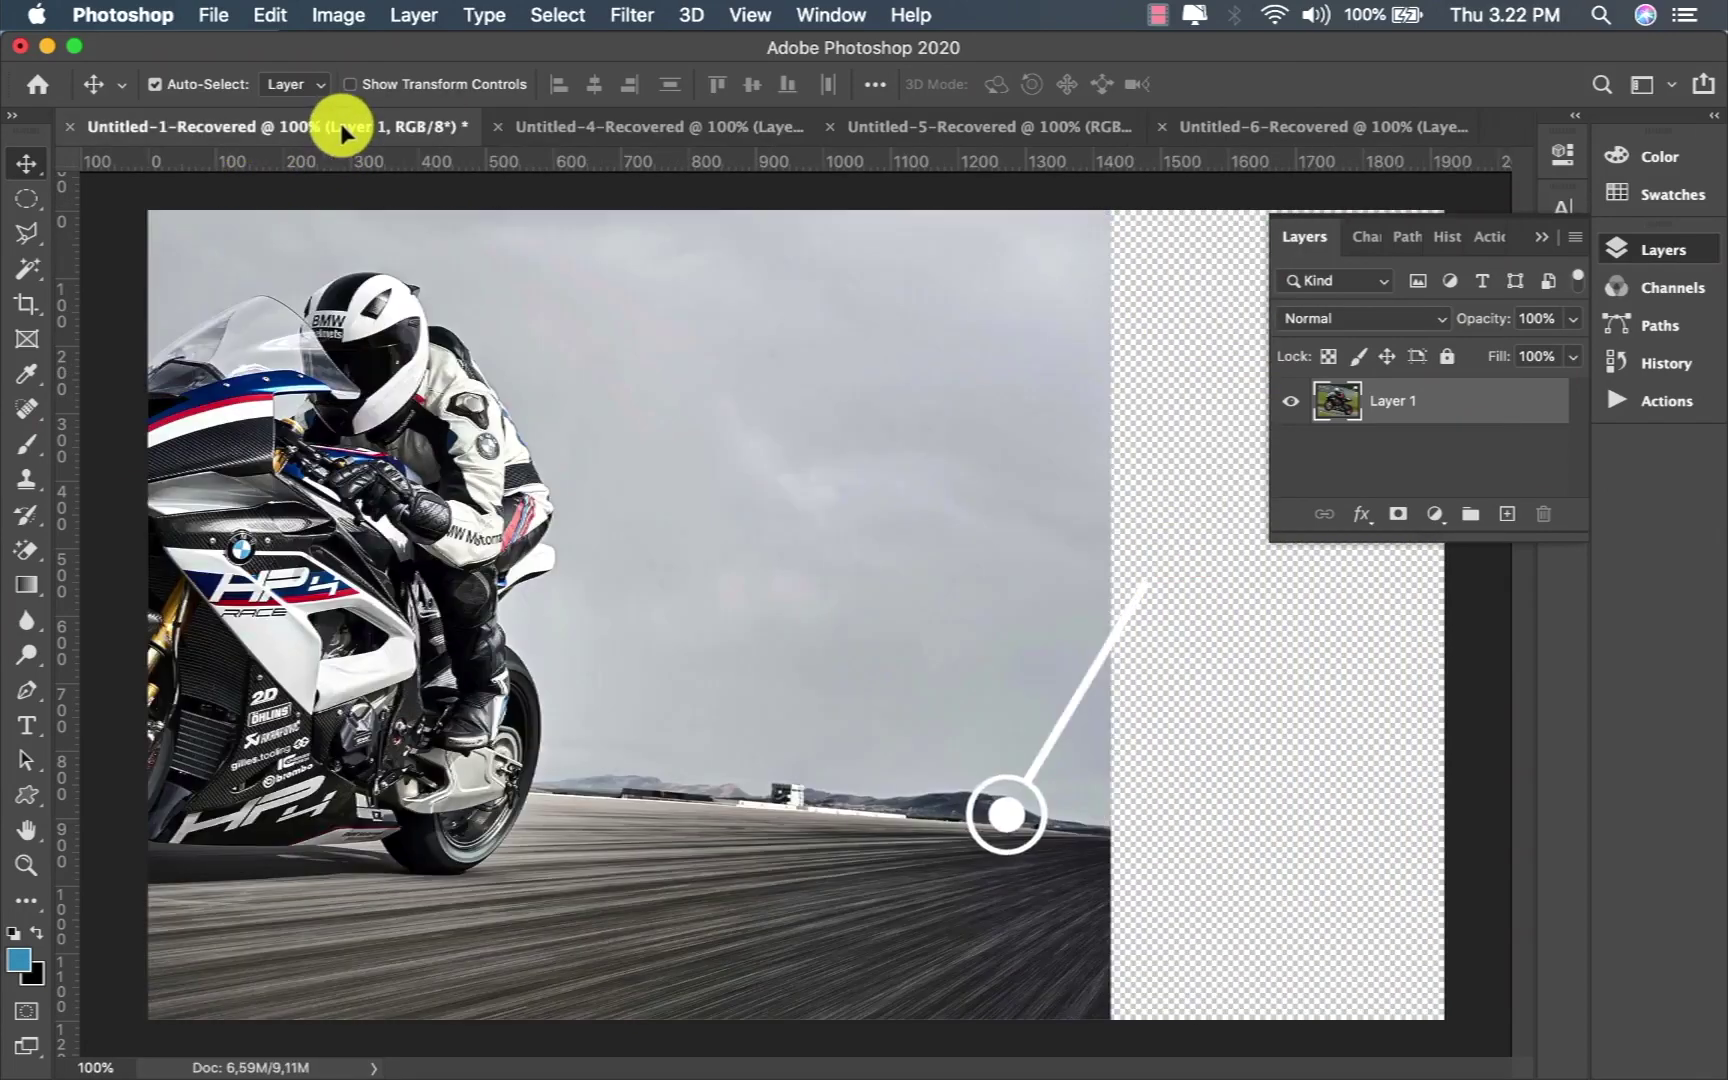
drag(756, 603, 757, 606)
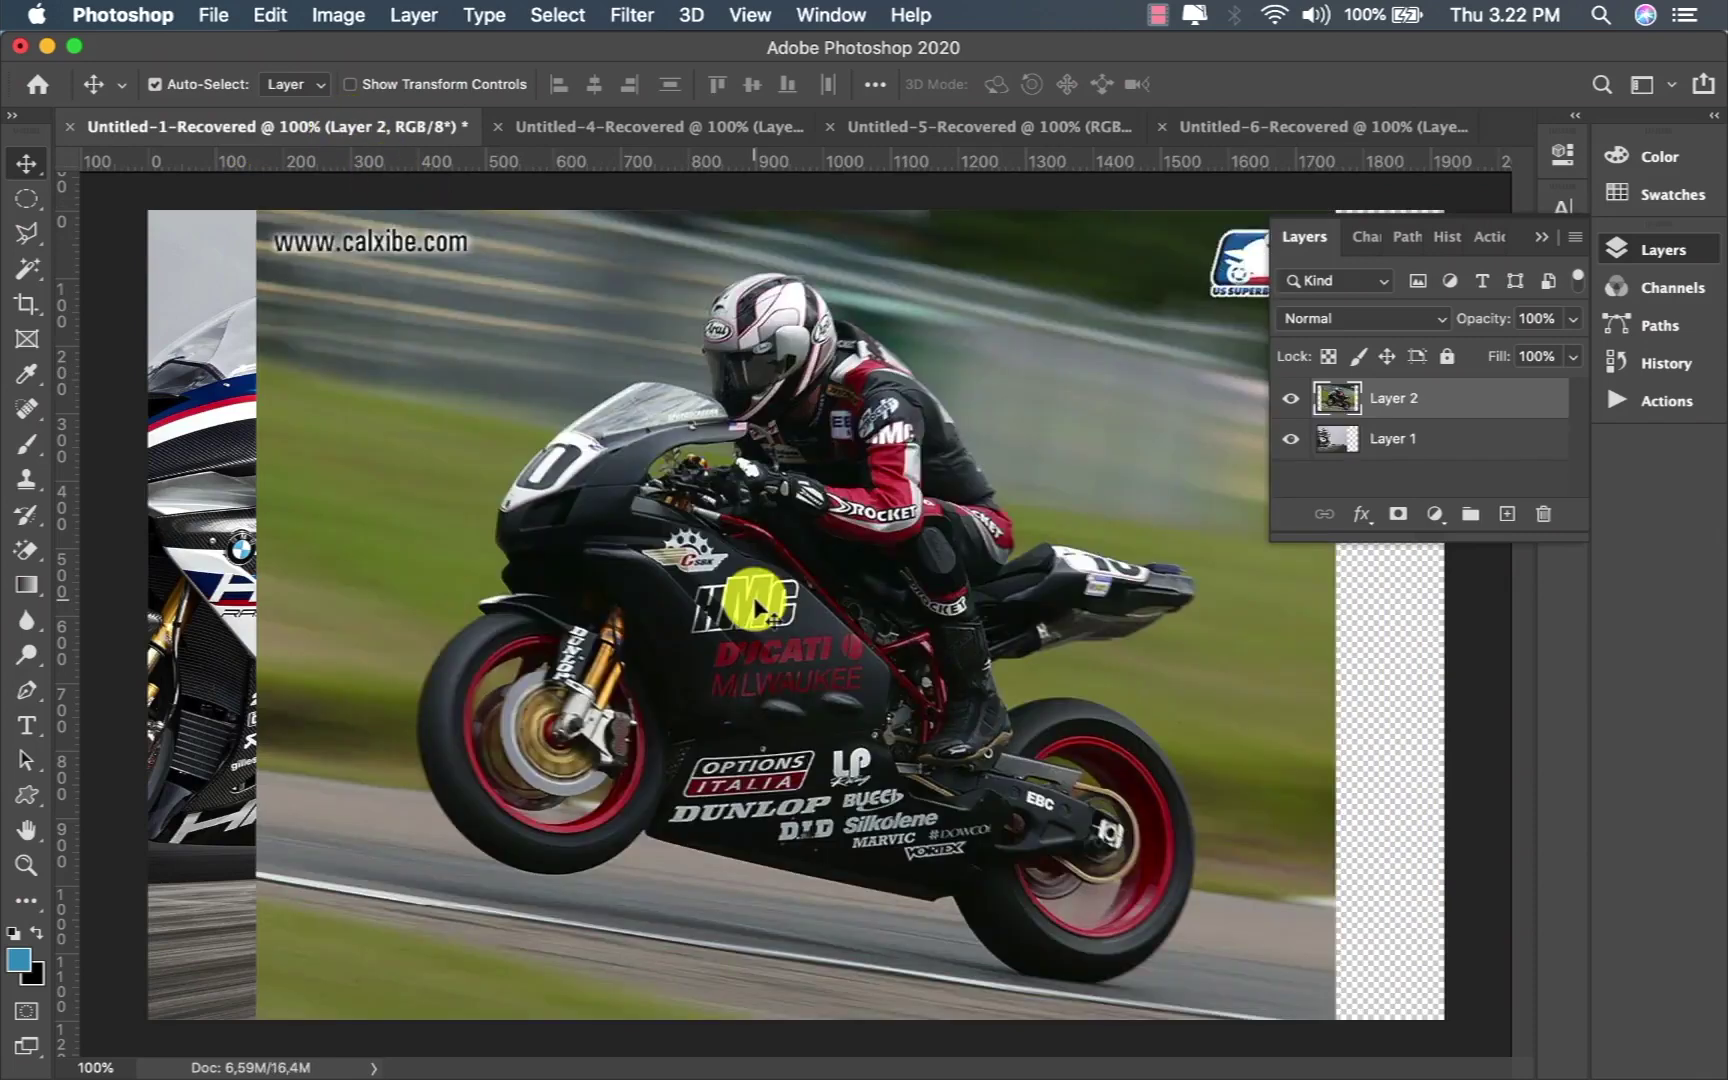
Step: Move the Ducati layer left to the canvas edge and toggle its visibility to compare with the BMW
drag(755, 598, 551, 587)
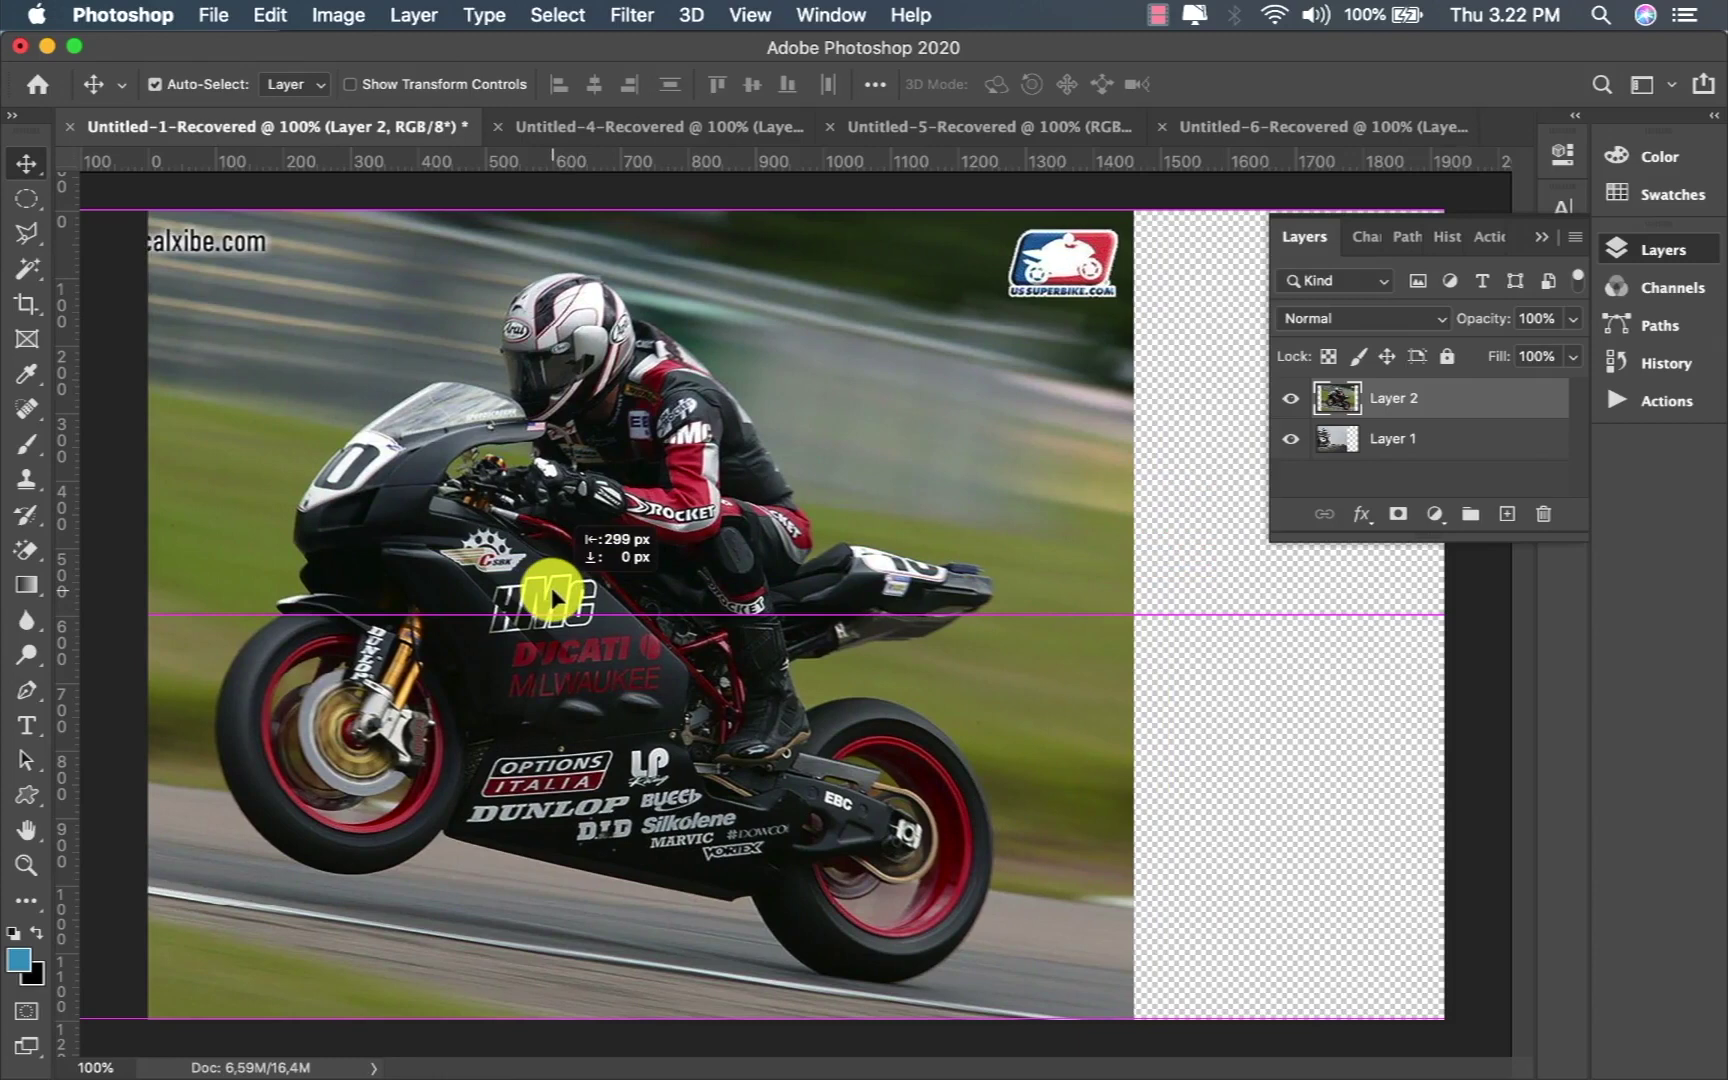
drag(552, 592, 549, 593)
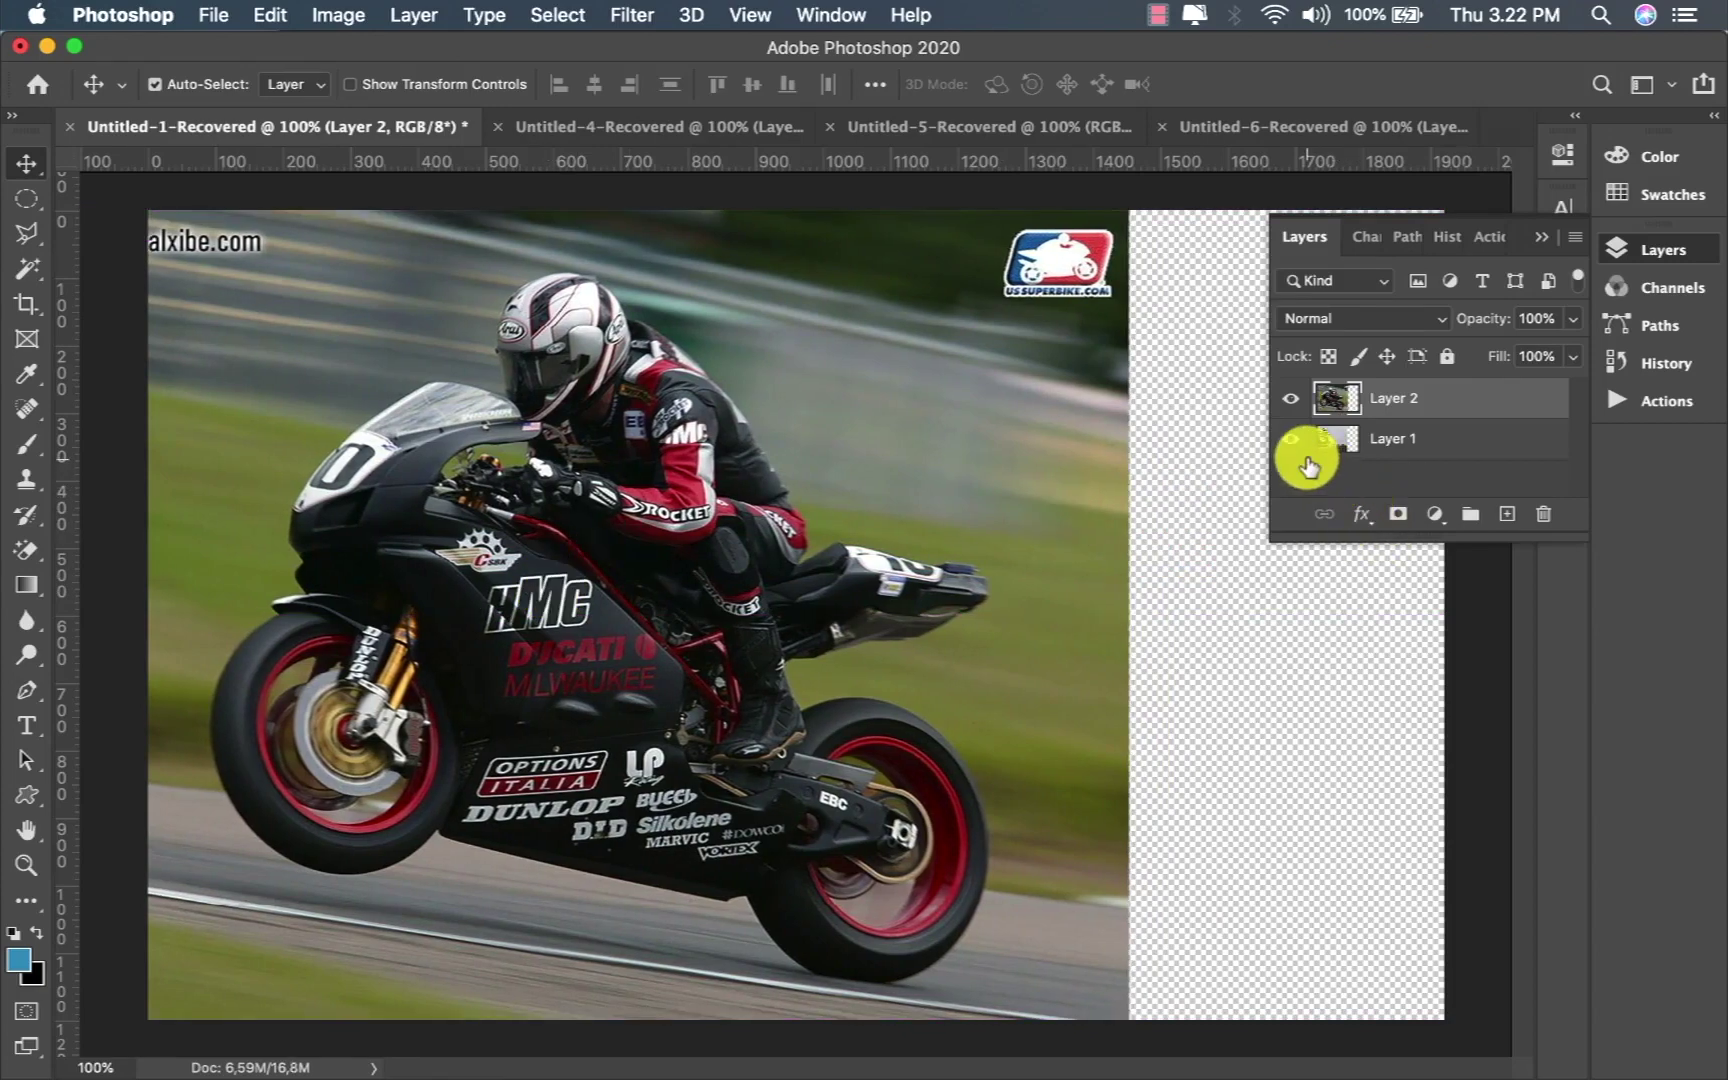
click(1291, 402)
click(1291, 400)
click(1291, 405)
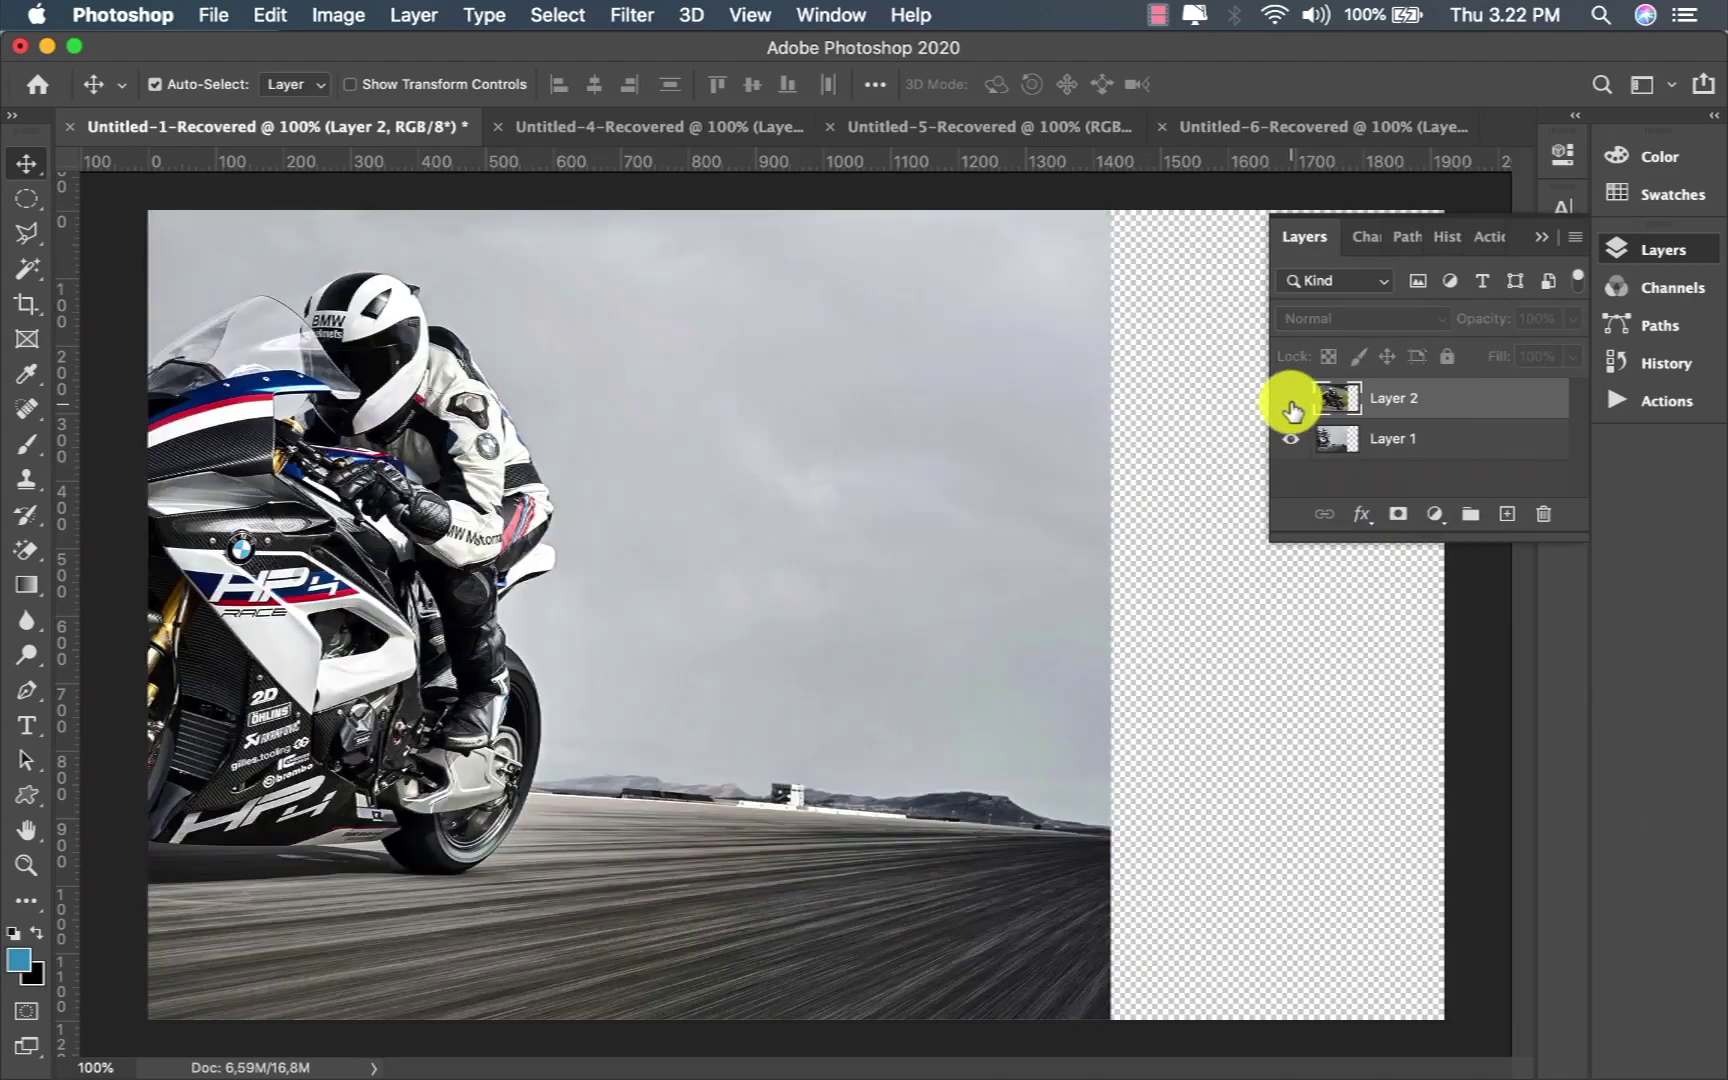
click(1291, 405)
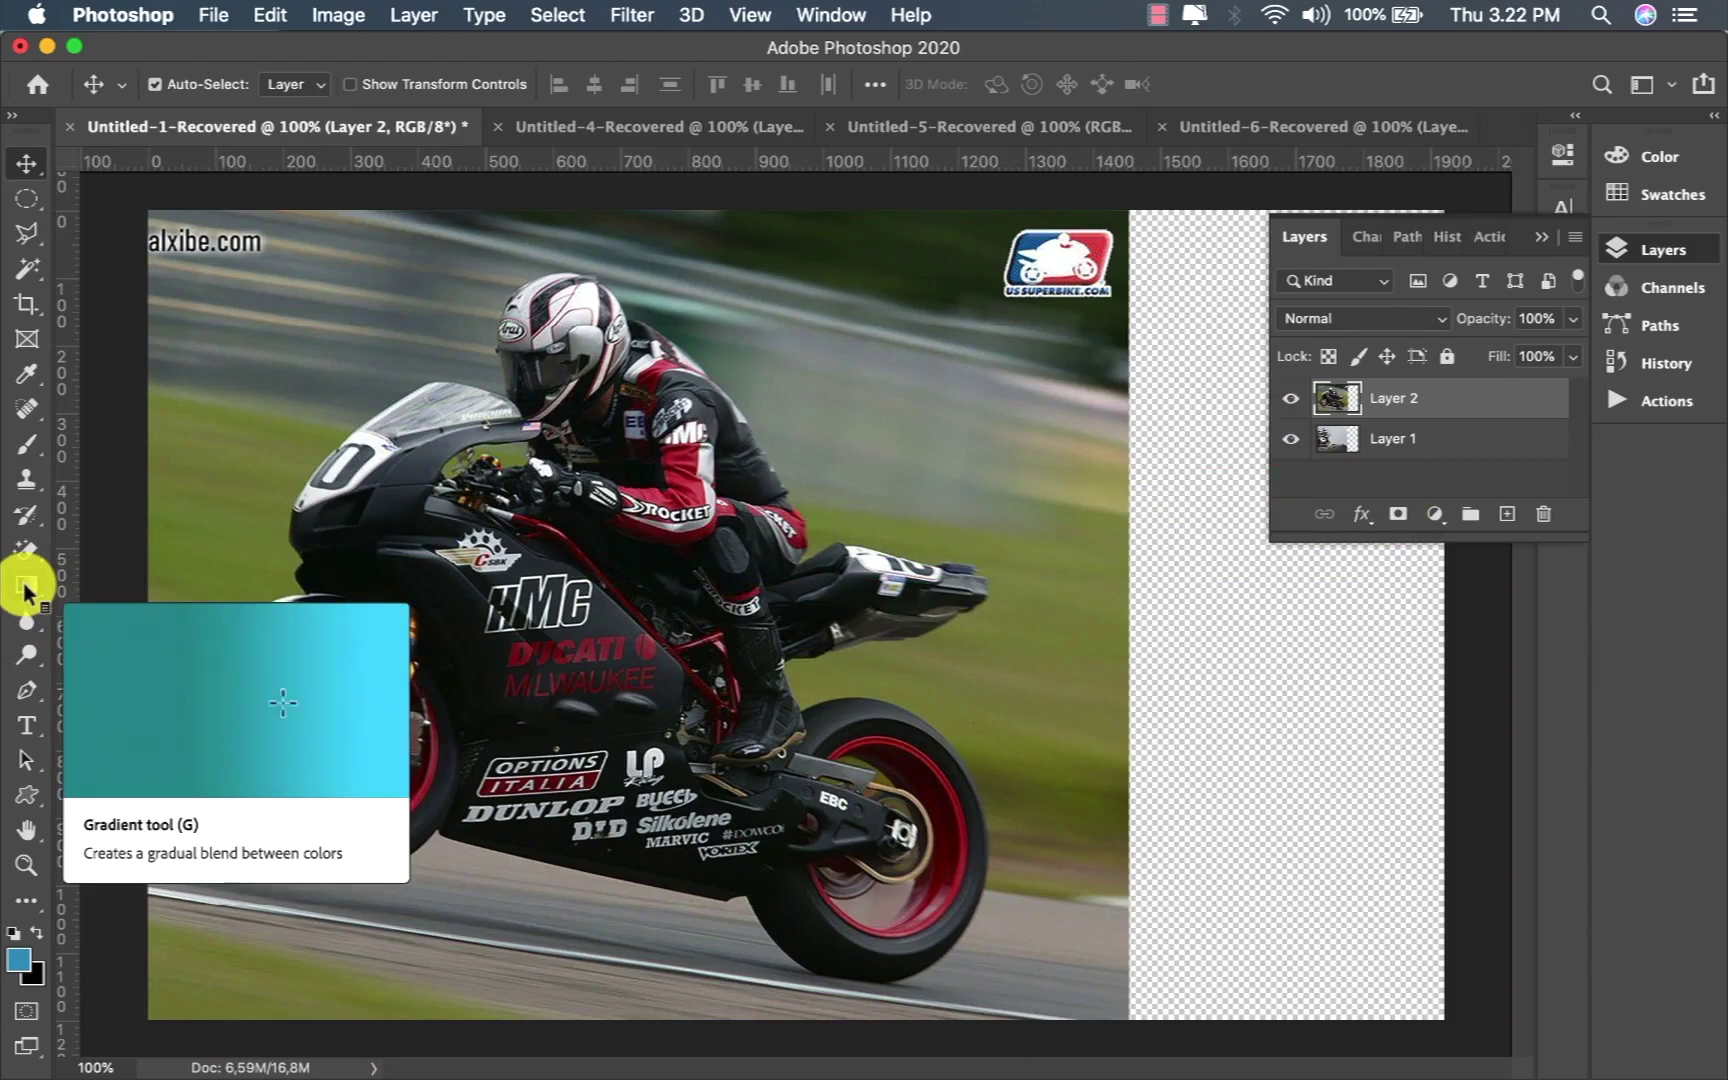
Step: Activate the Gradient tool and load the Basics Black, White gradient preset
drag(27, 595, 128, 620)
click(128, 620)
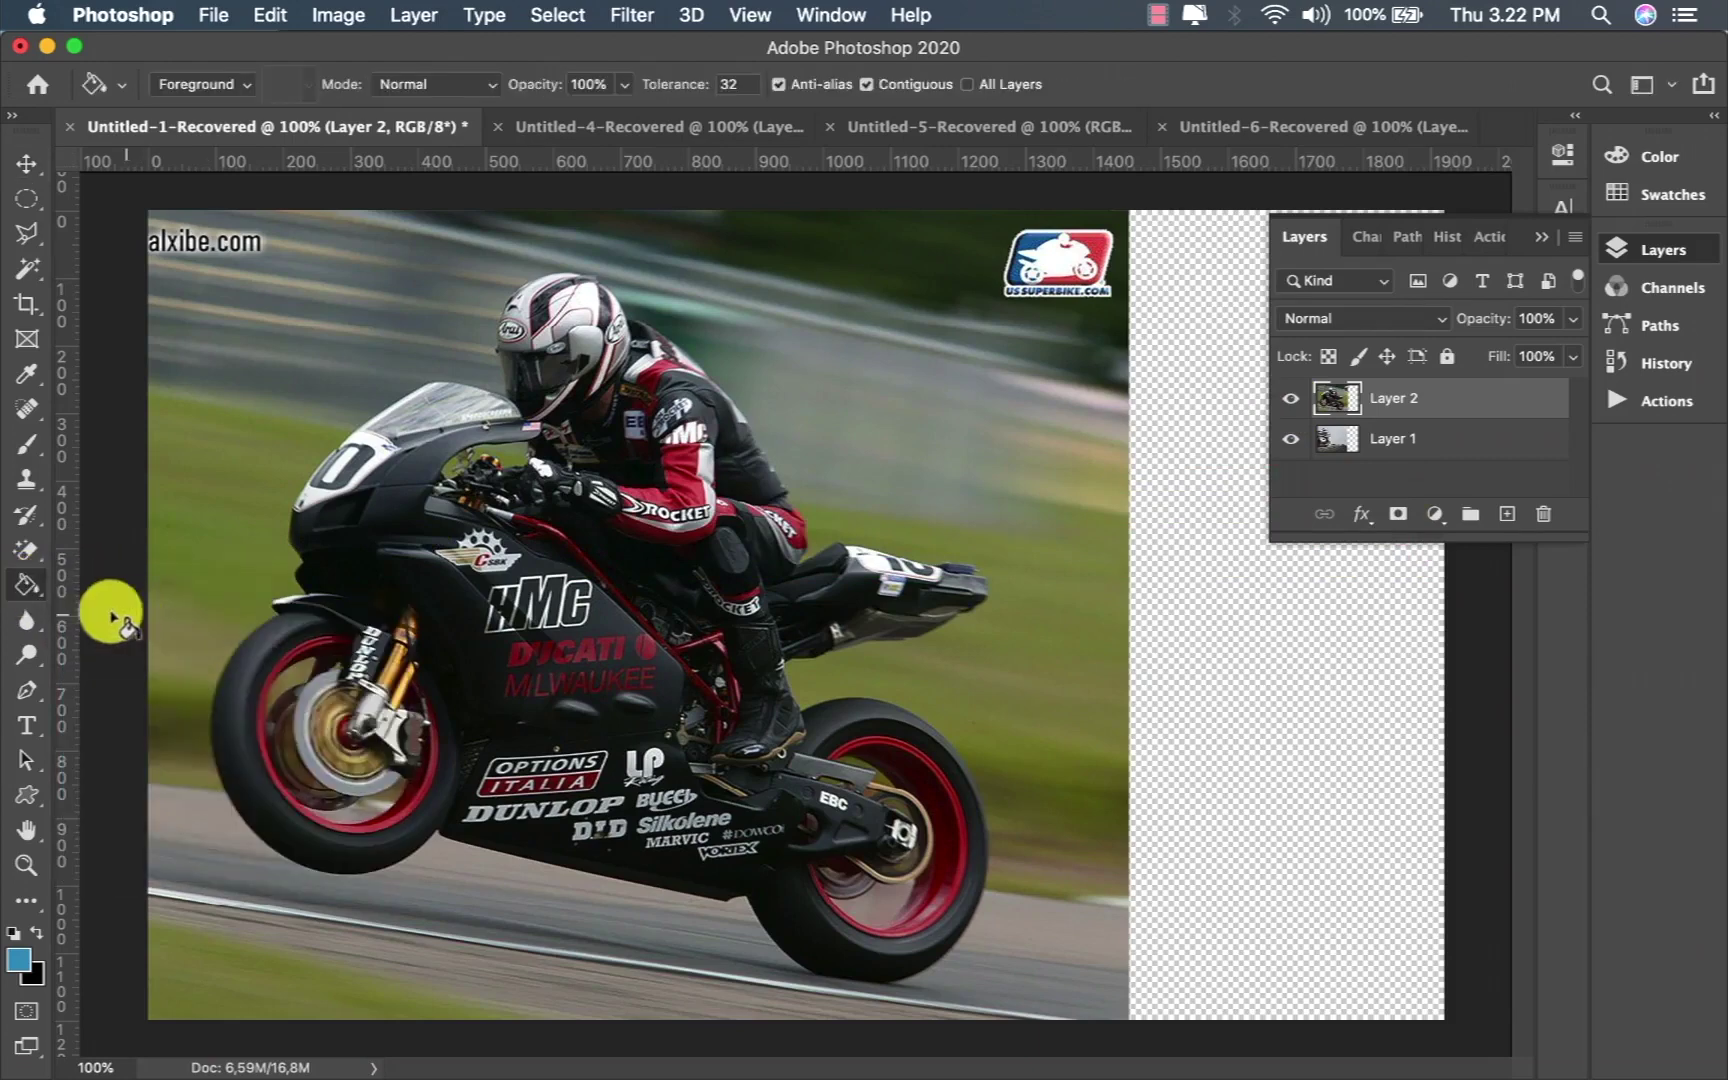
click(31, 592)
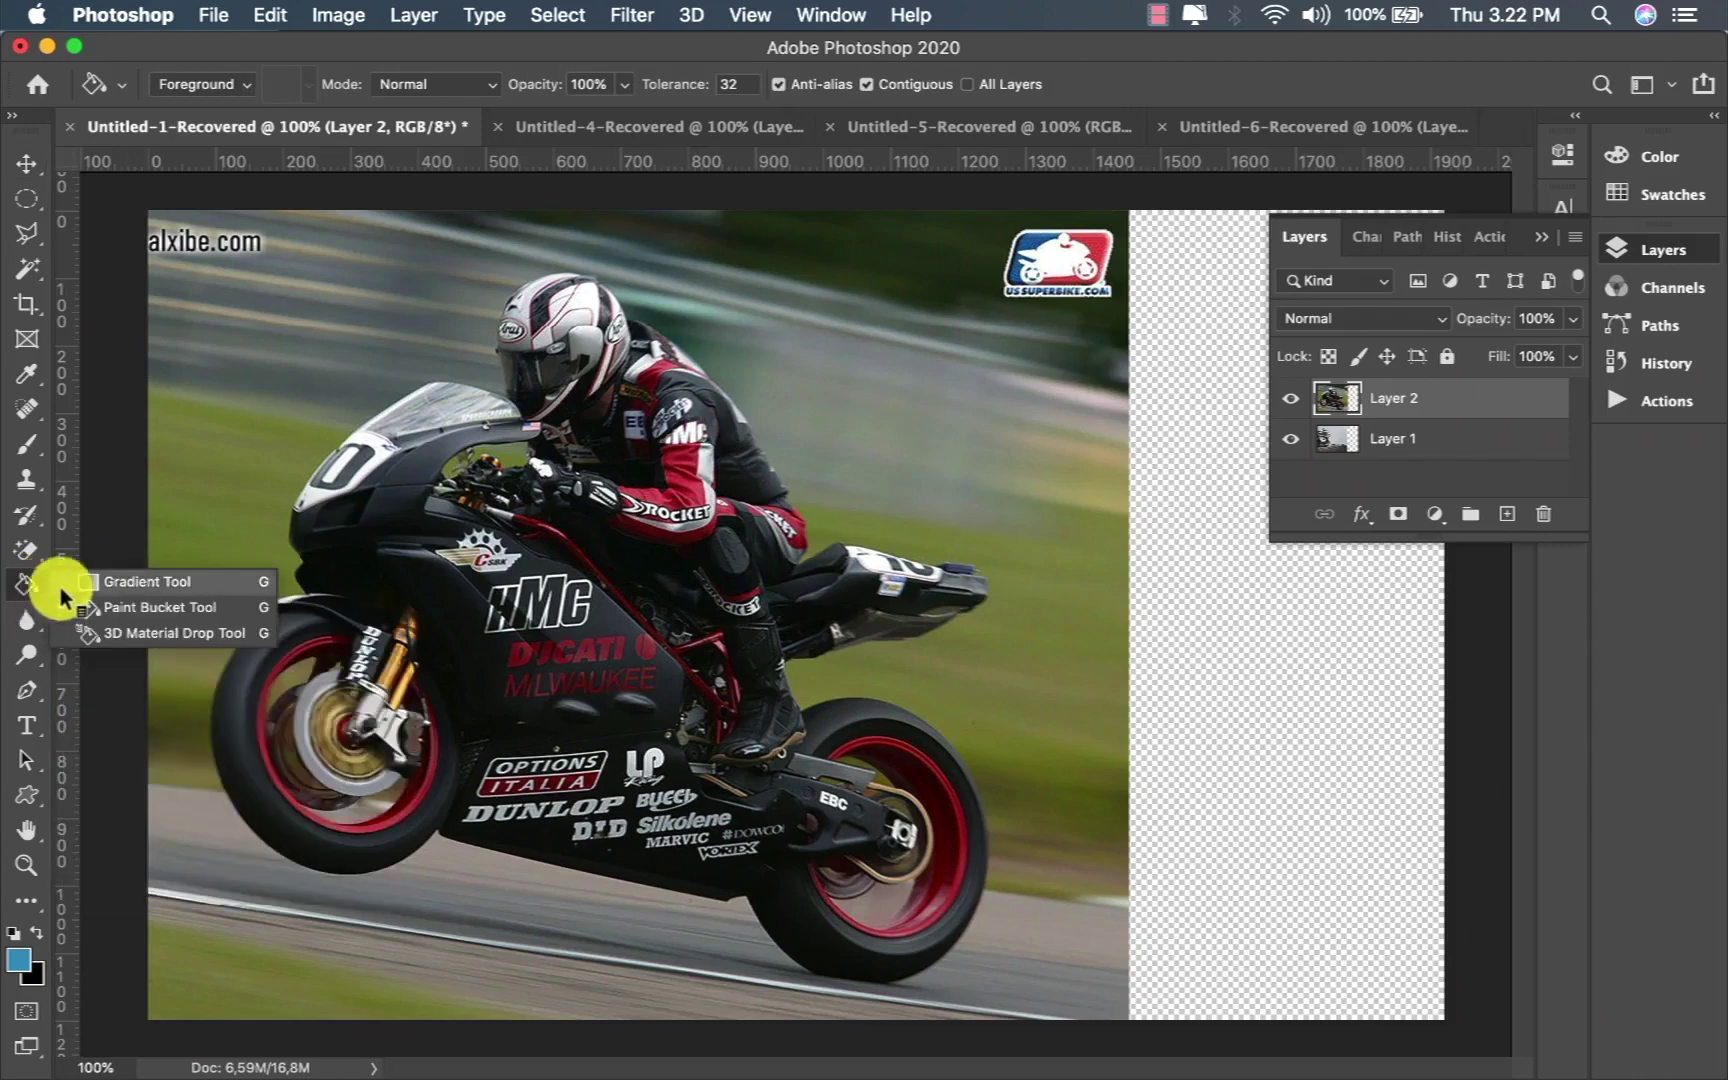
click(108, 588)
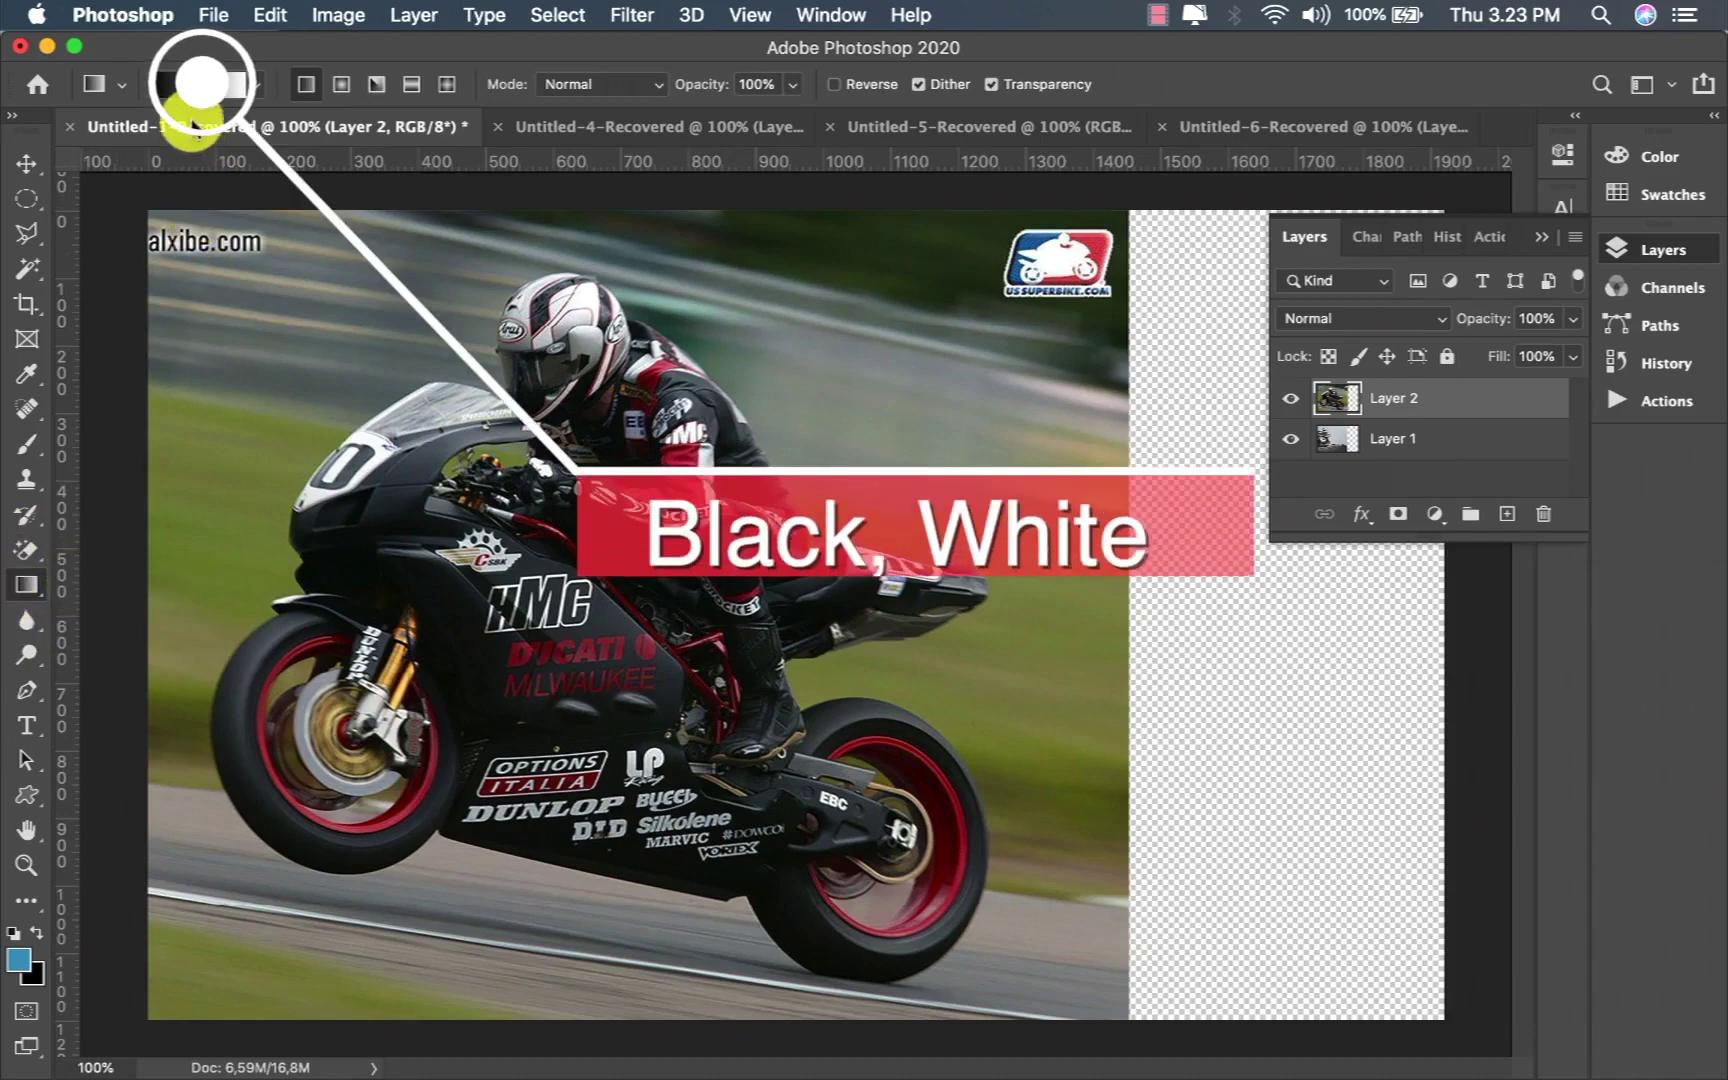
click(200, 84)
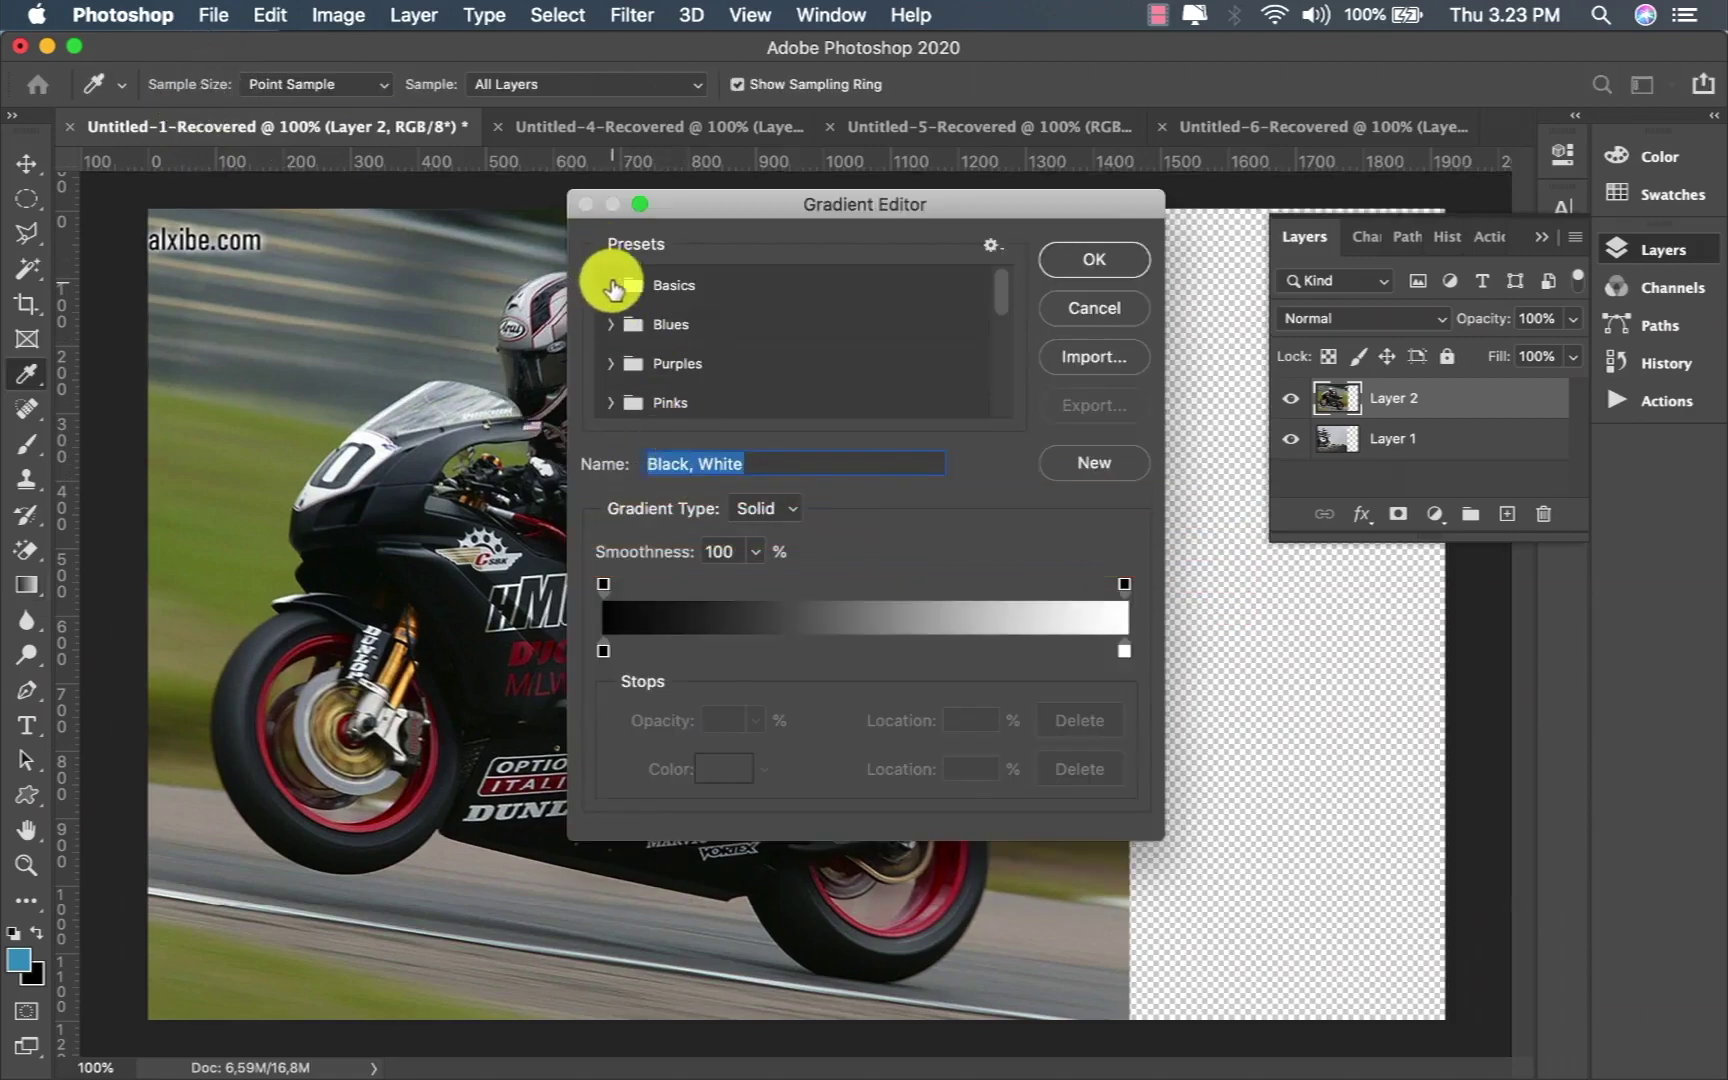
click(609, 285)
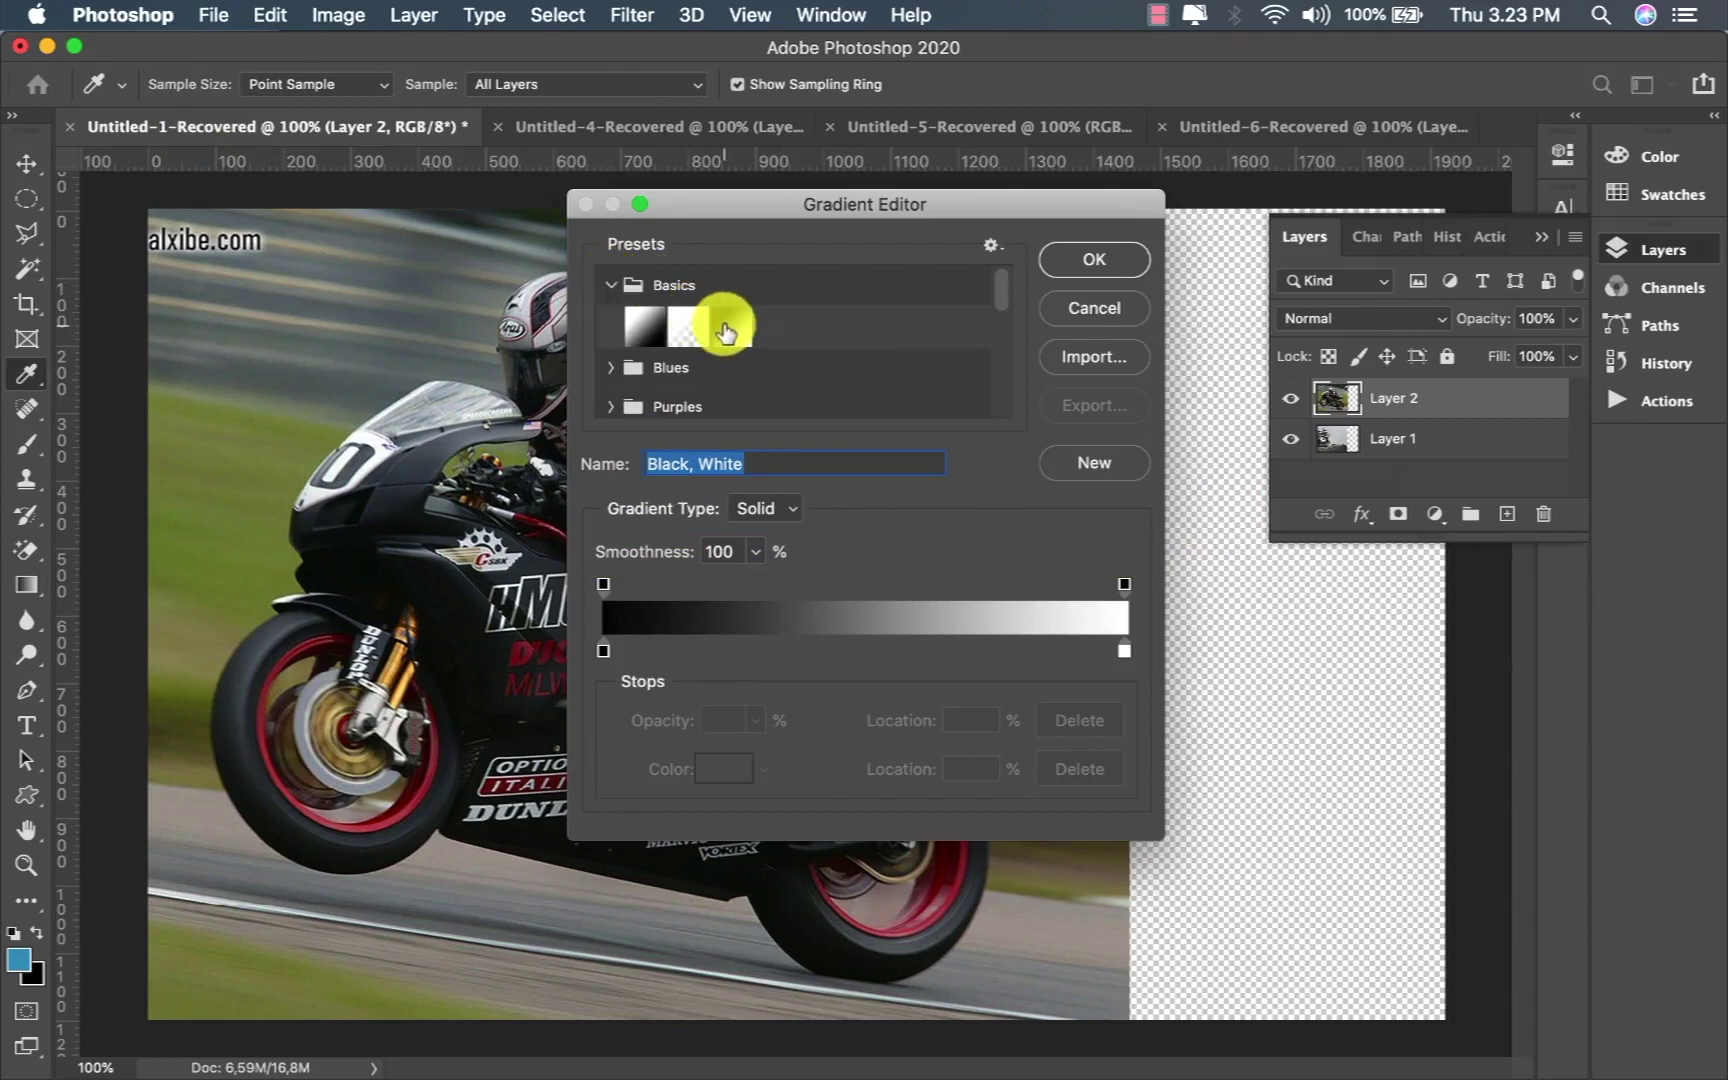
click(722, 323)
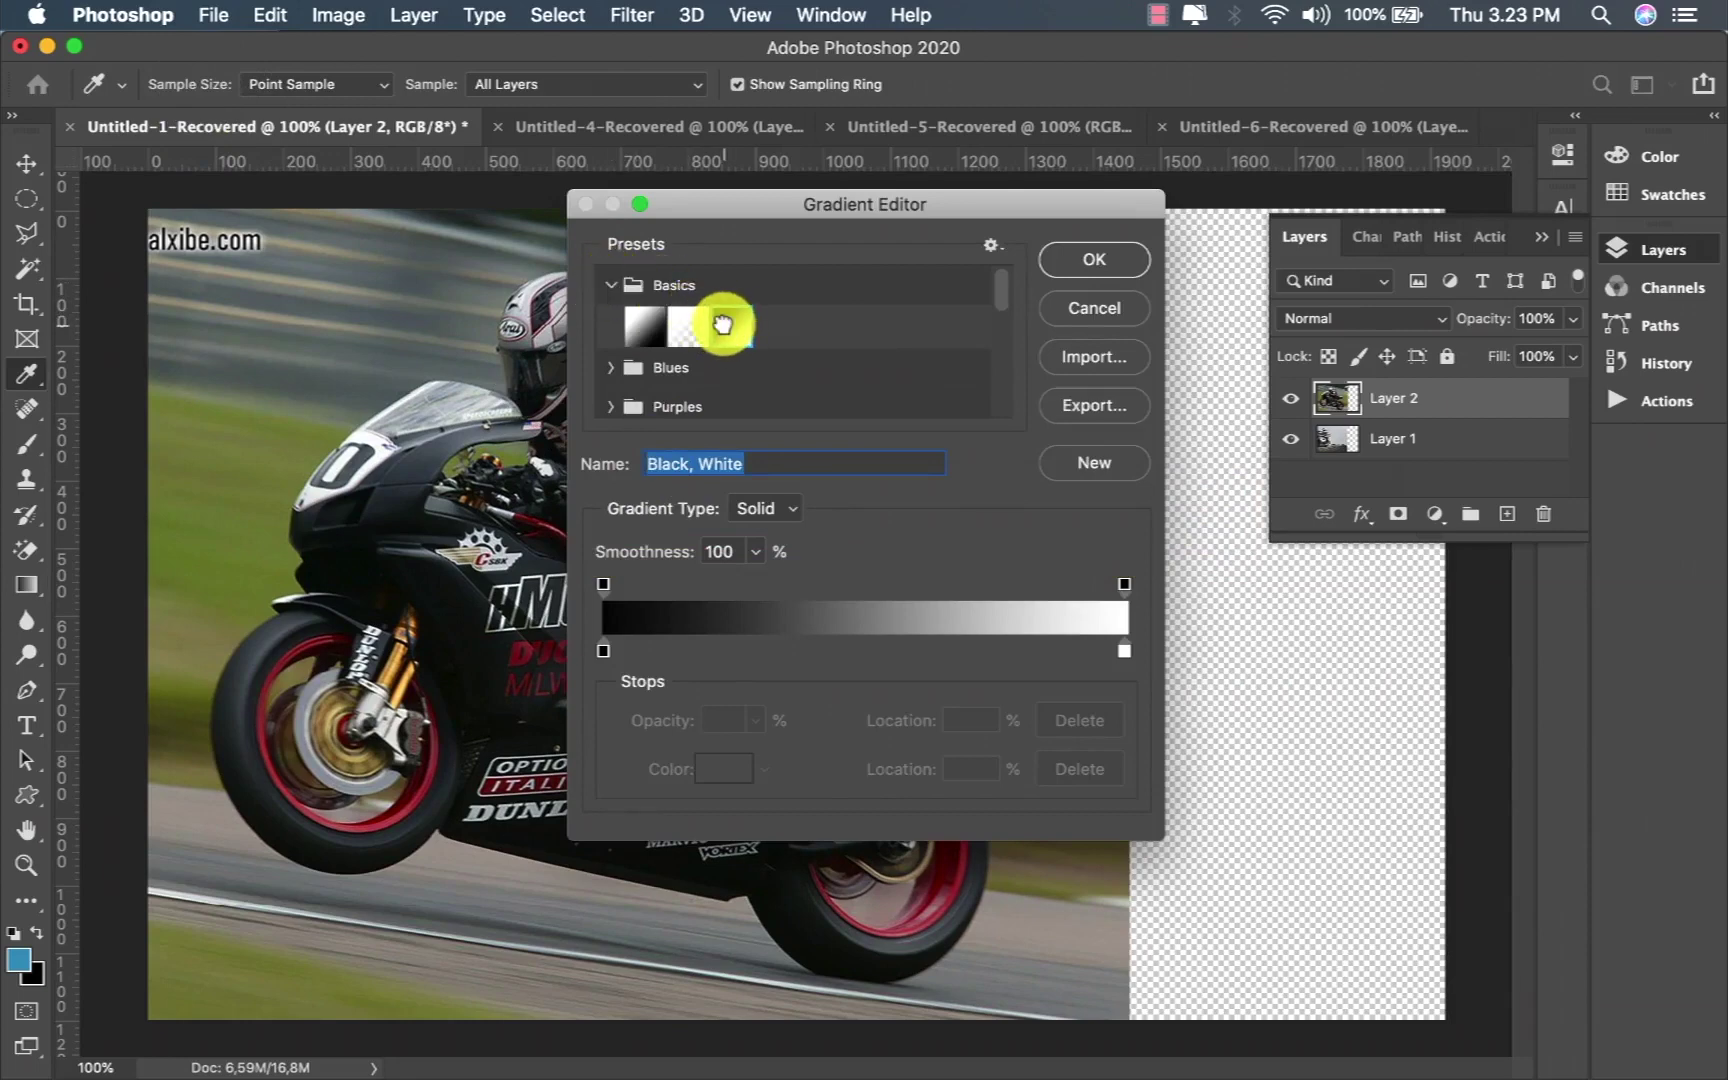
click(1116, 259)
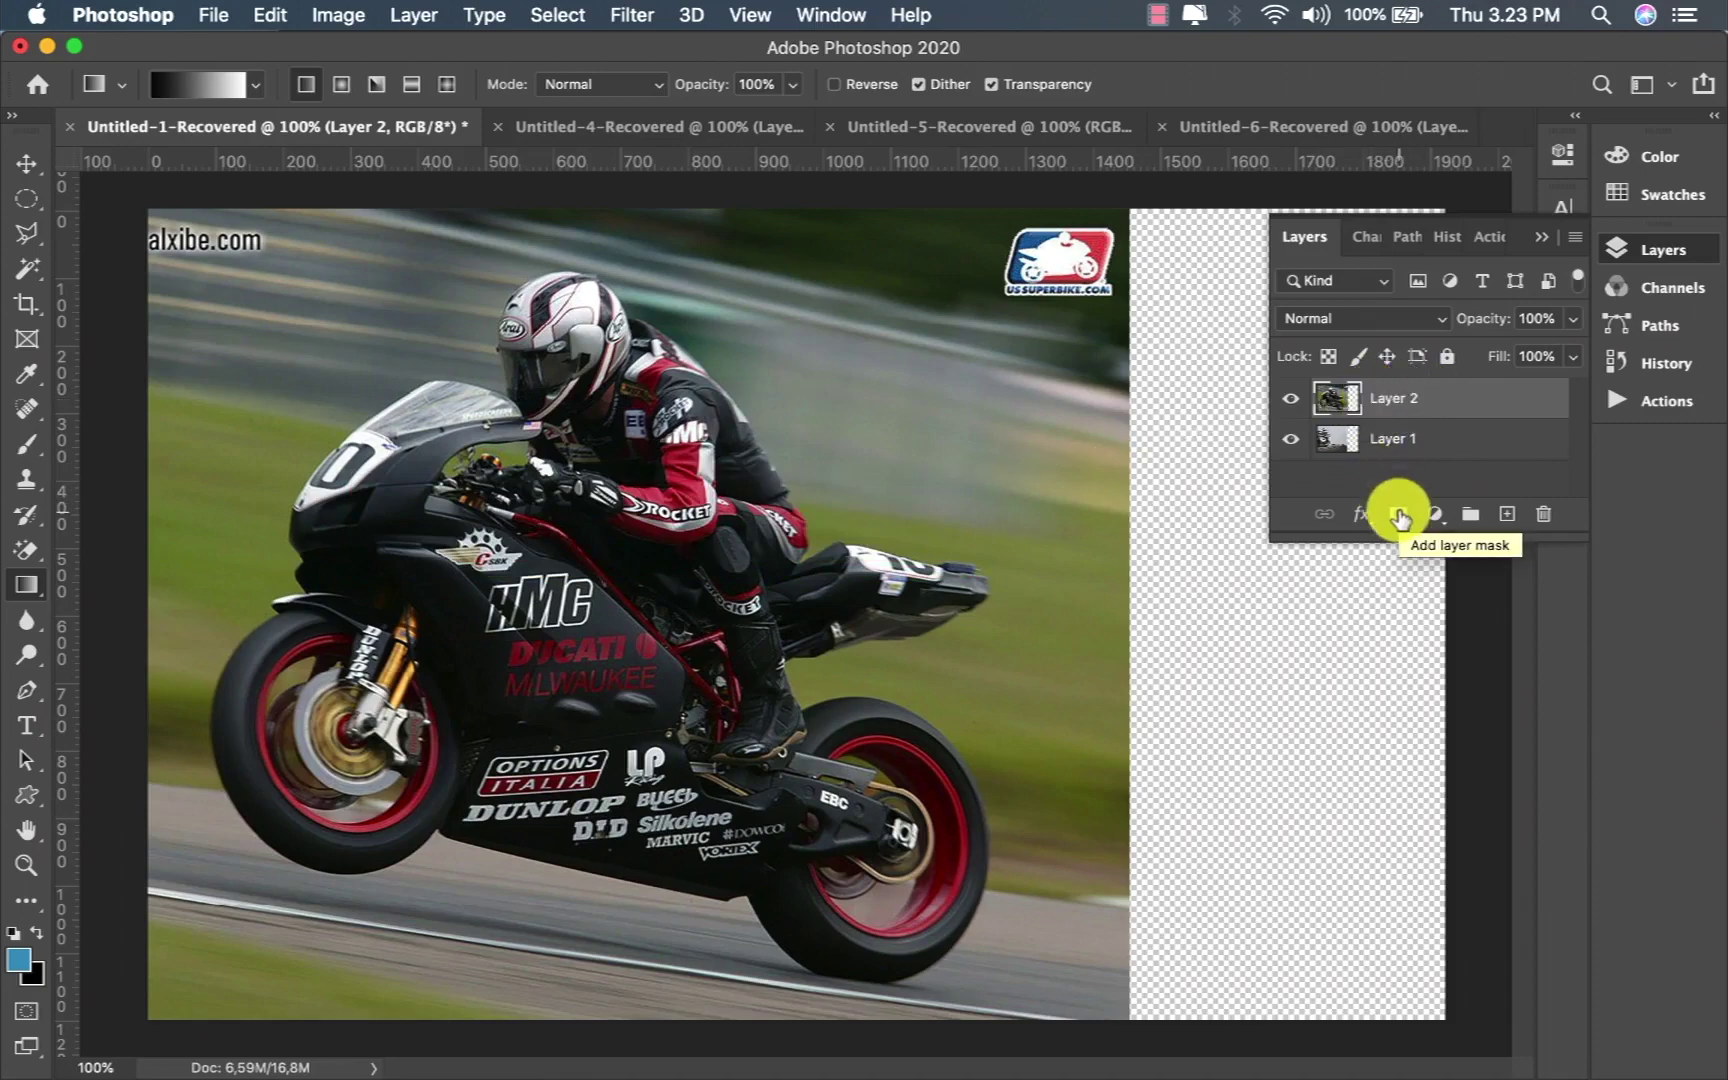
Step: Mask the Ducati layer with a left-to-right black-to-white gradient so the BMW rider shows through
click(1399, 515)
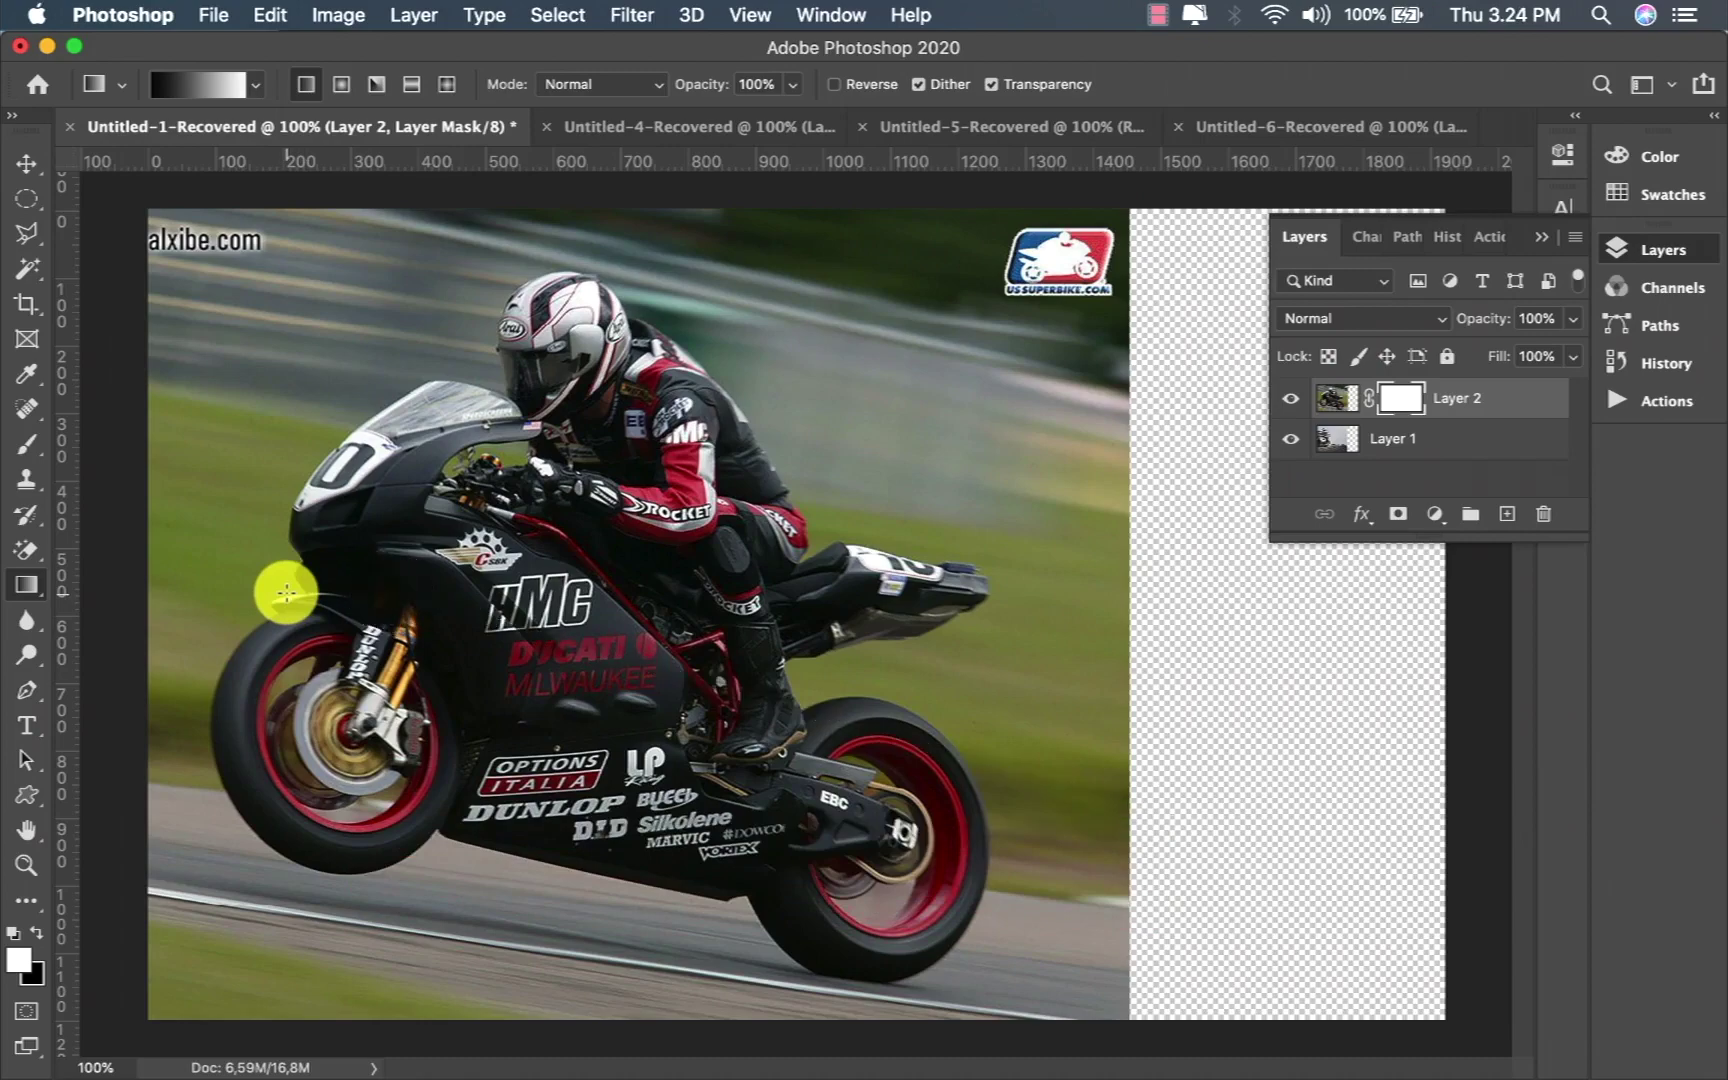
drag(286, 593, 454, 596)
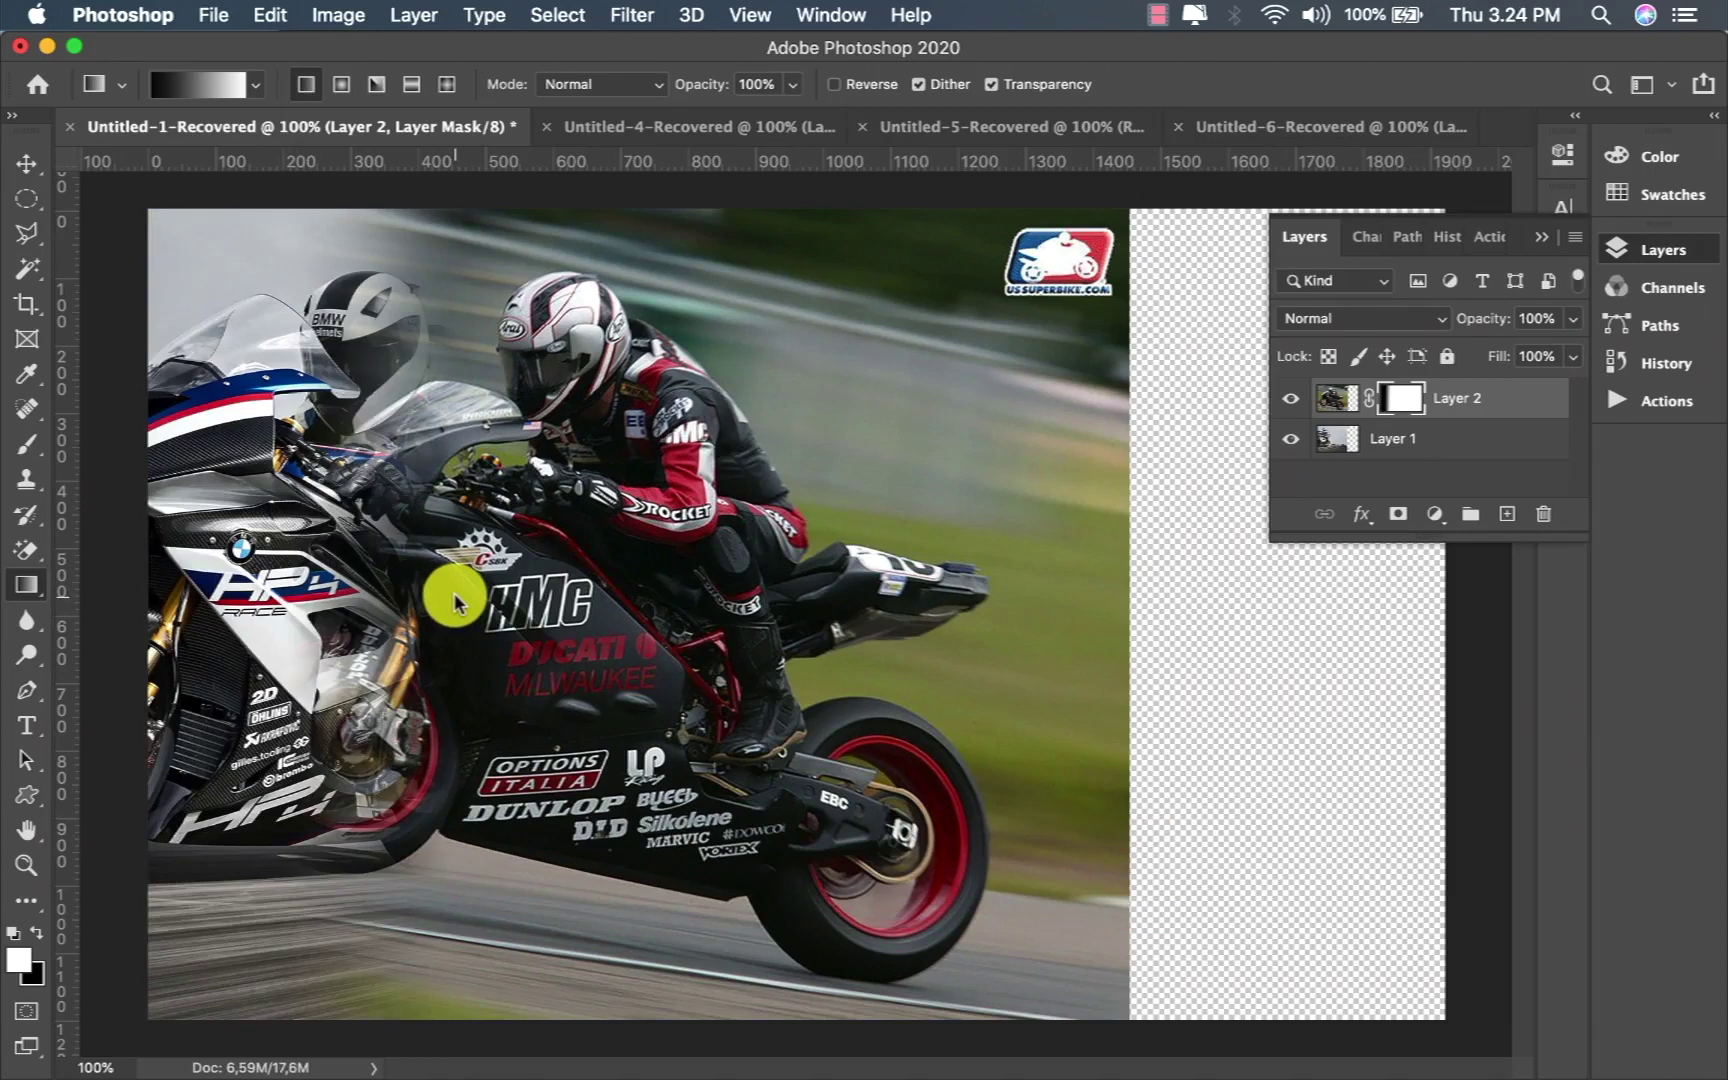
click(1348, 445)
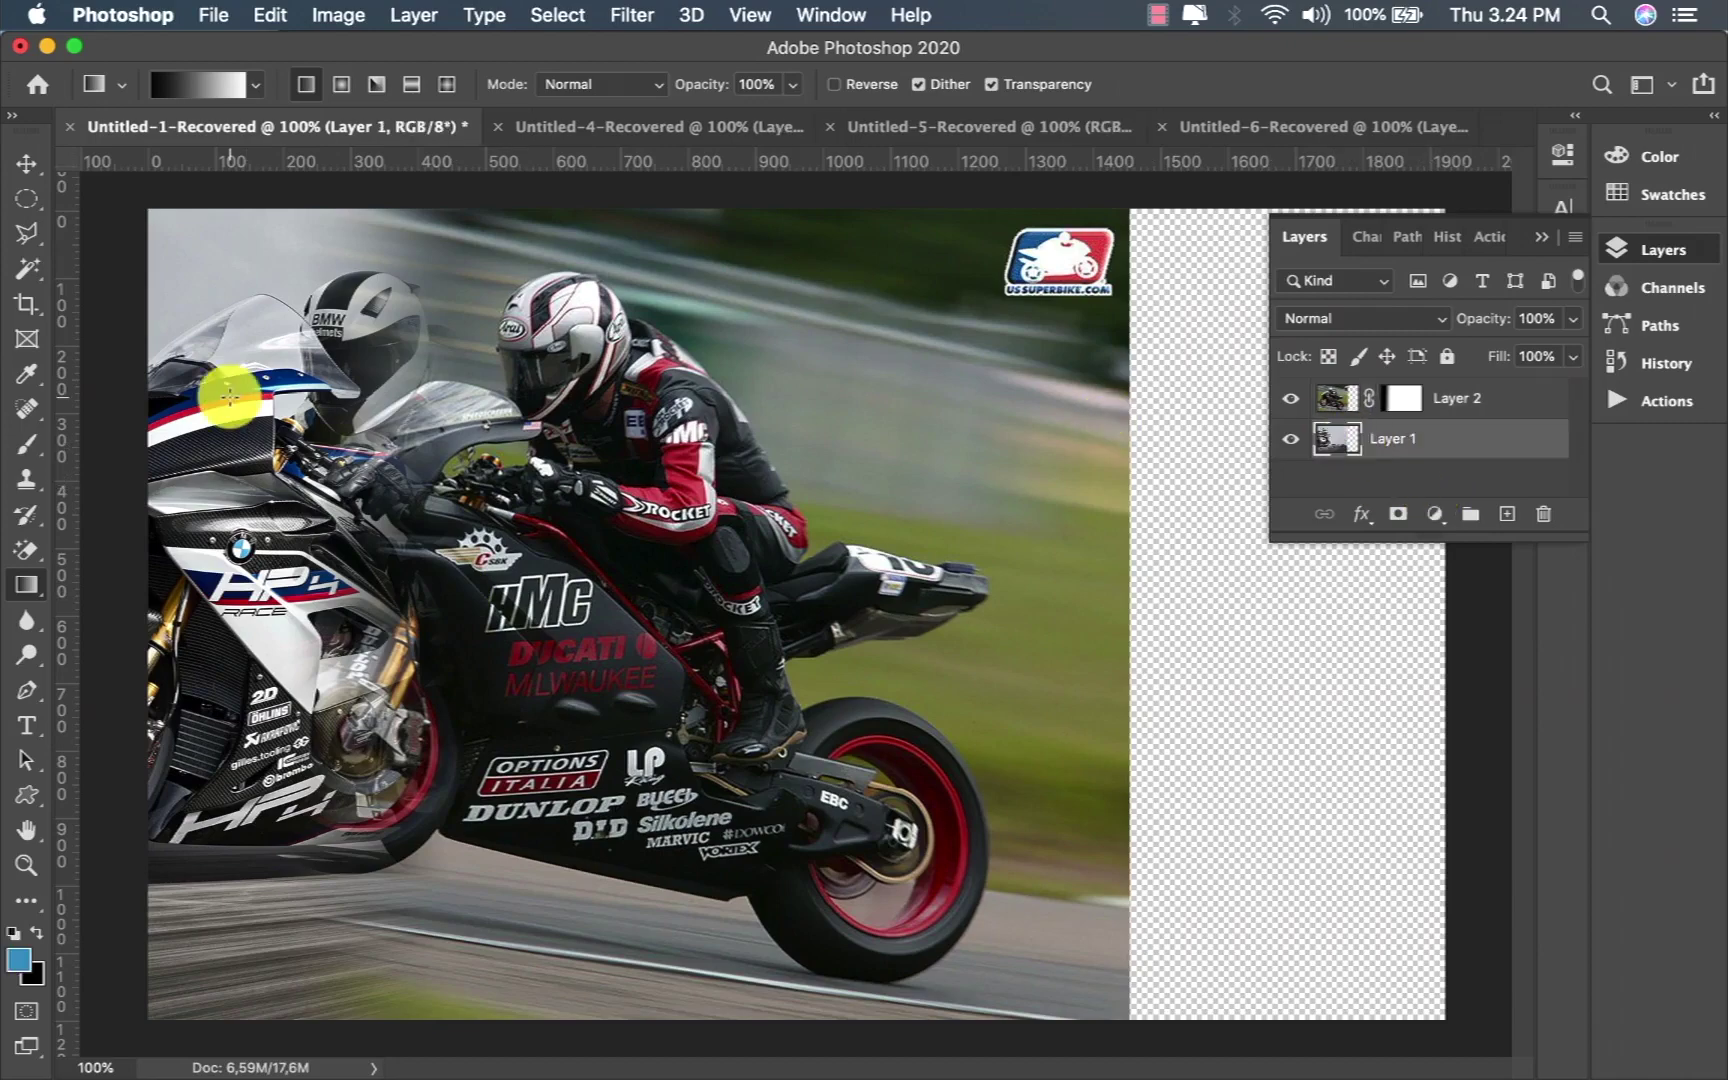
Step: Nudge the BMW photo on Layer 1 slightly left with the Move tool
click(24, 167)
drag(199, 274, 166, 272)
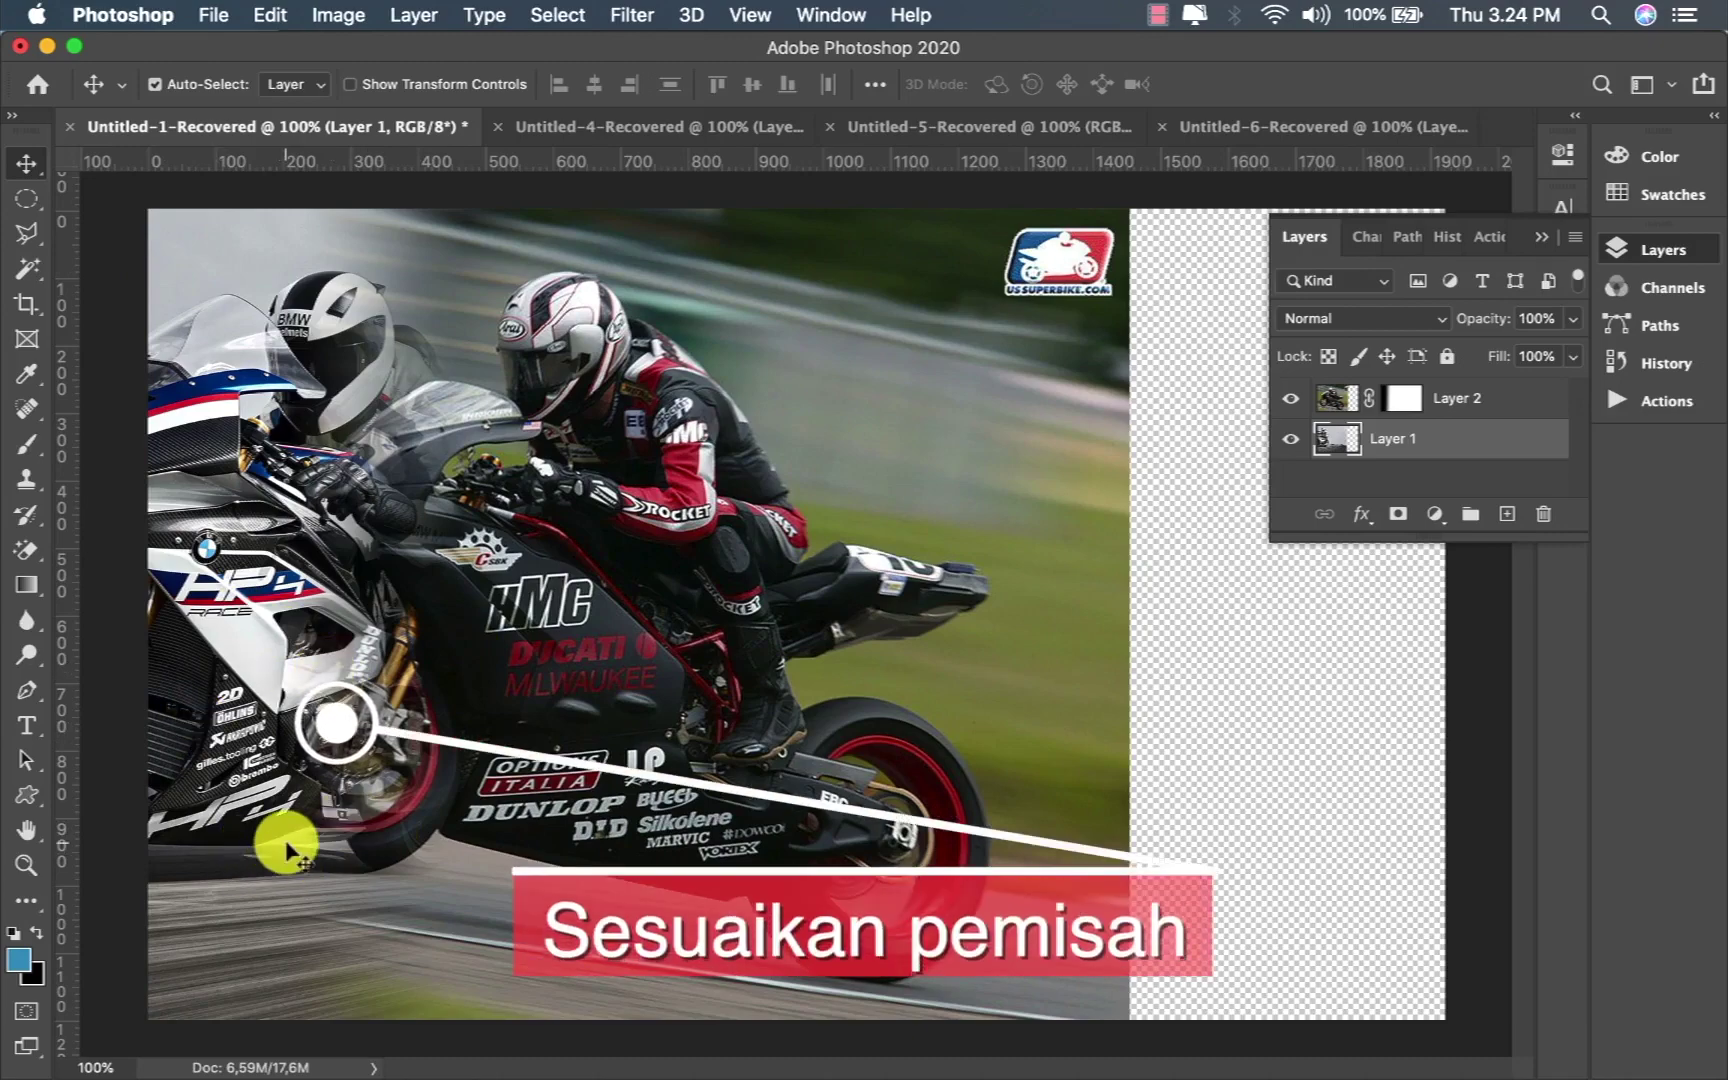
Step: Redraw the gradient on Layer 2's mask for a smoother BMW-to-Ducati blend, then view the Aprilia document
click(1402, 398)
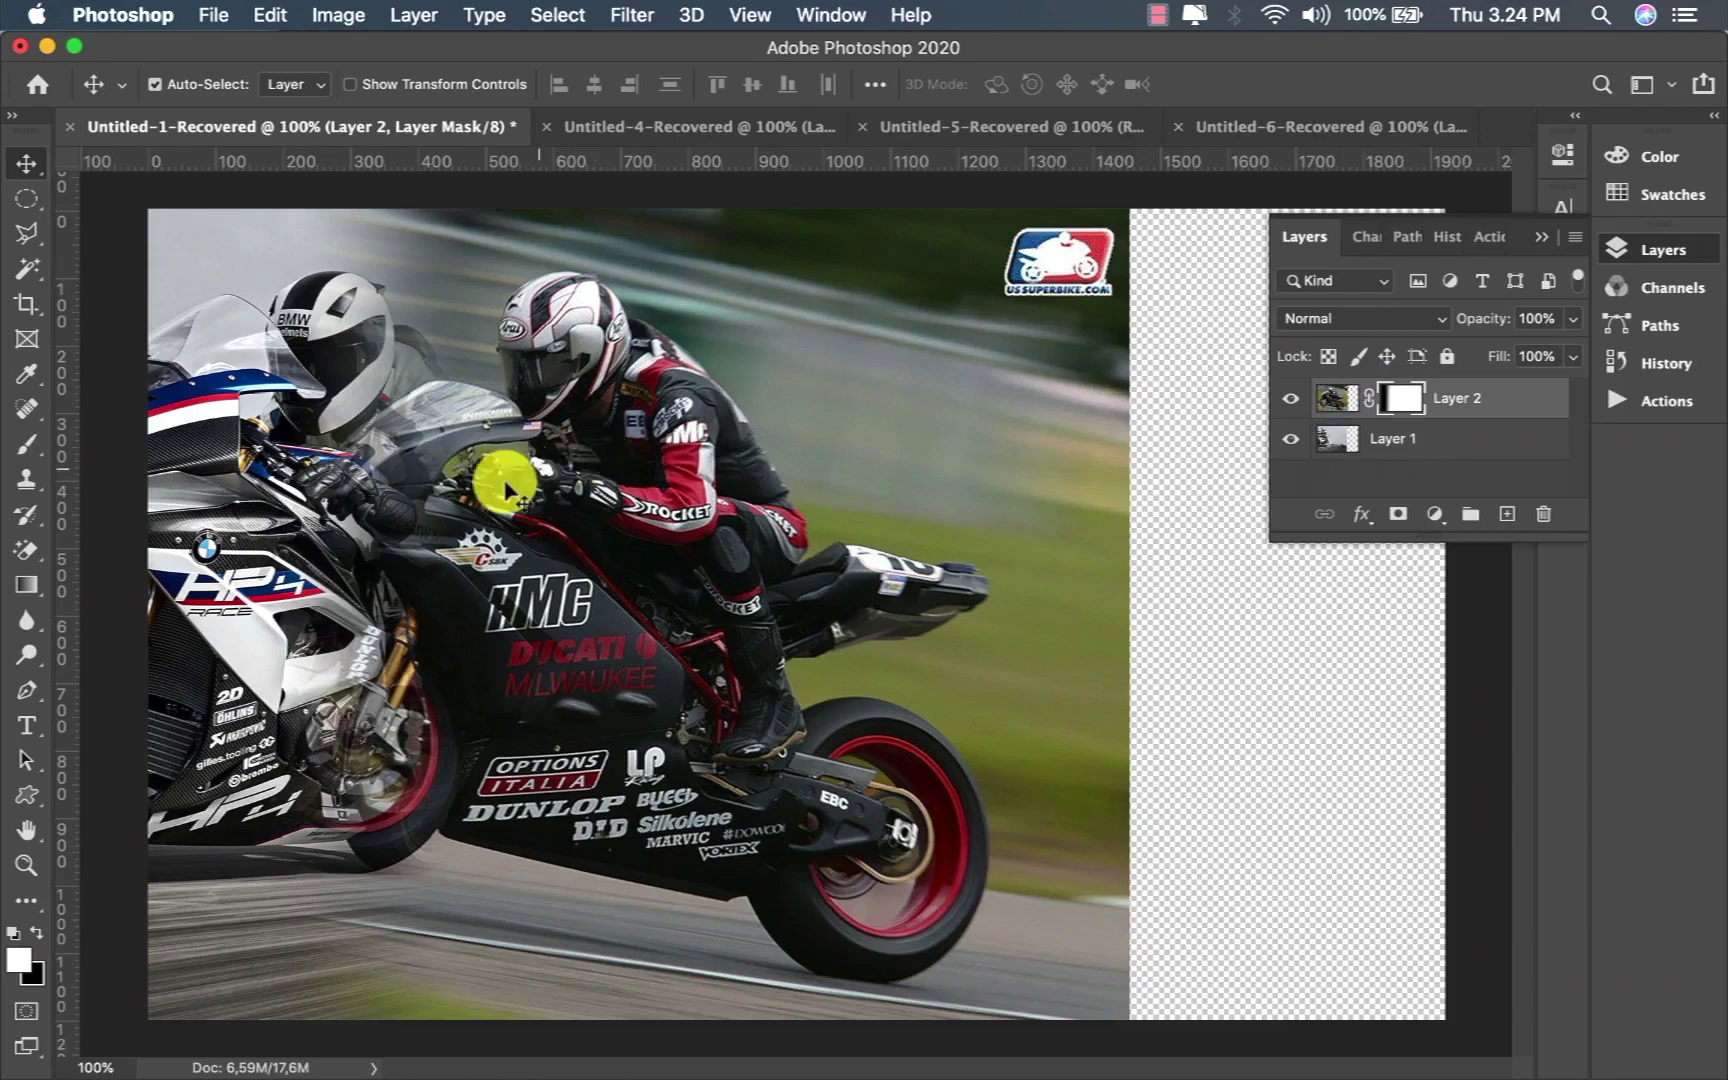
click(30, 584)
drag(423, 571, 595, 648)
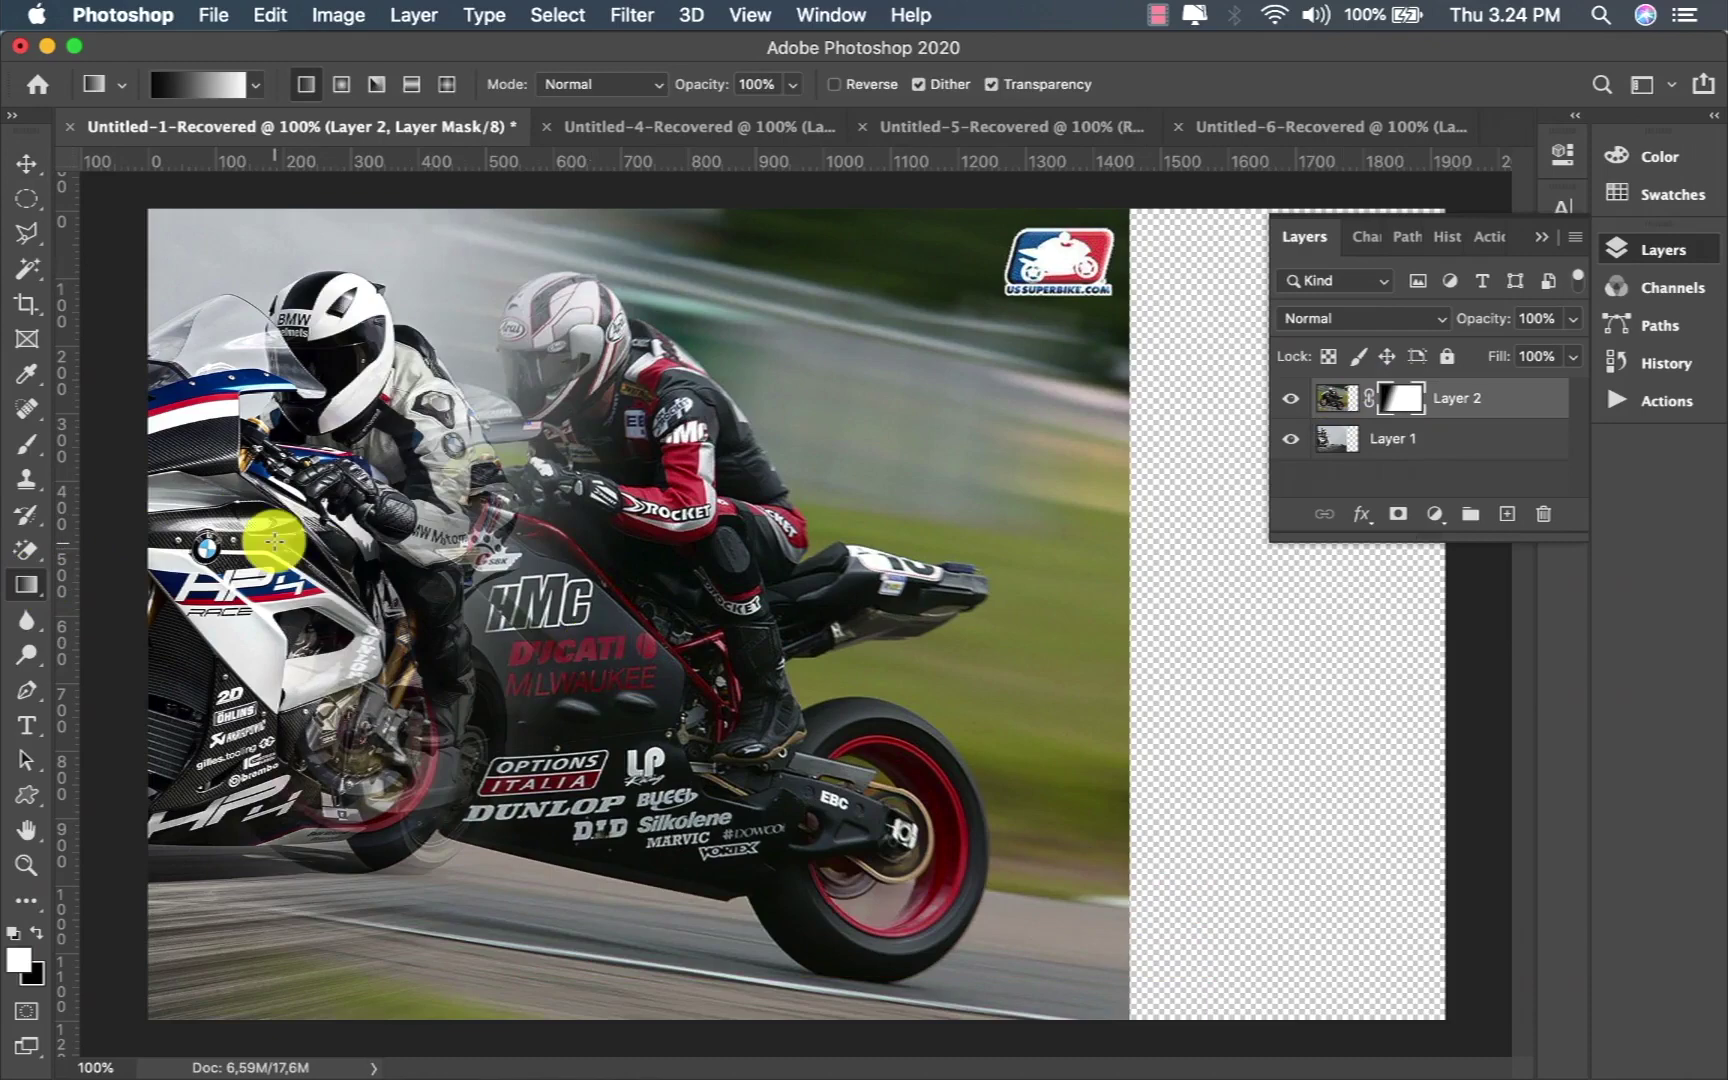
drag(490, 565, 487, 553)
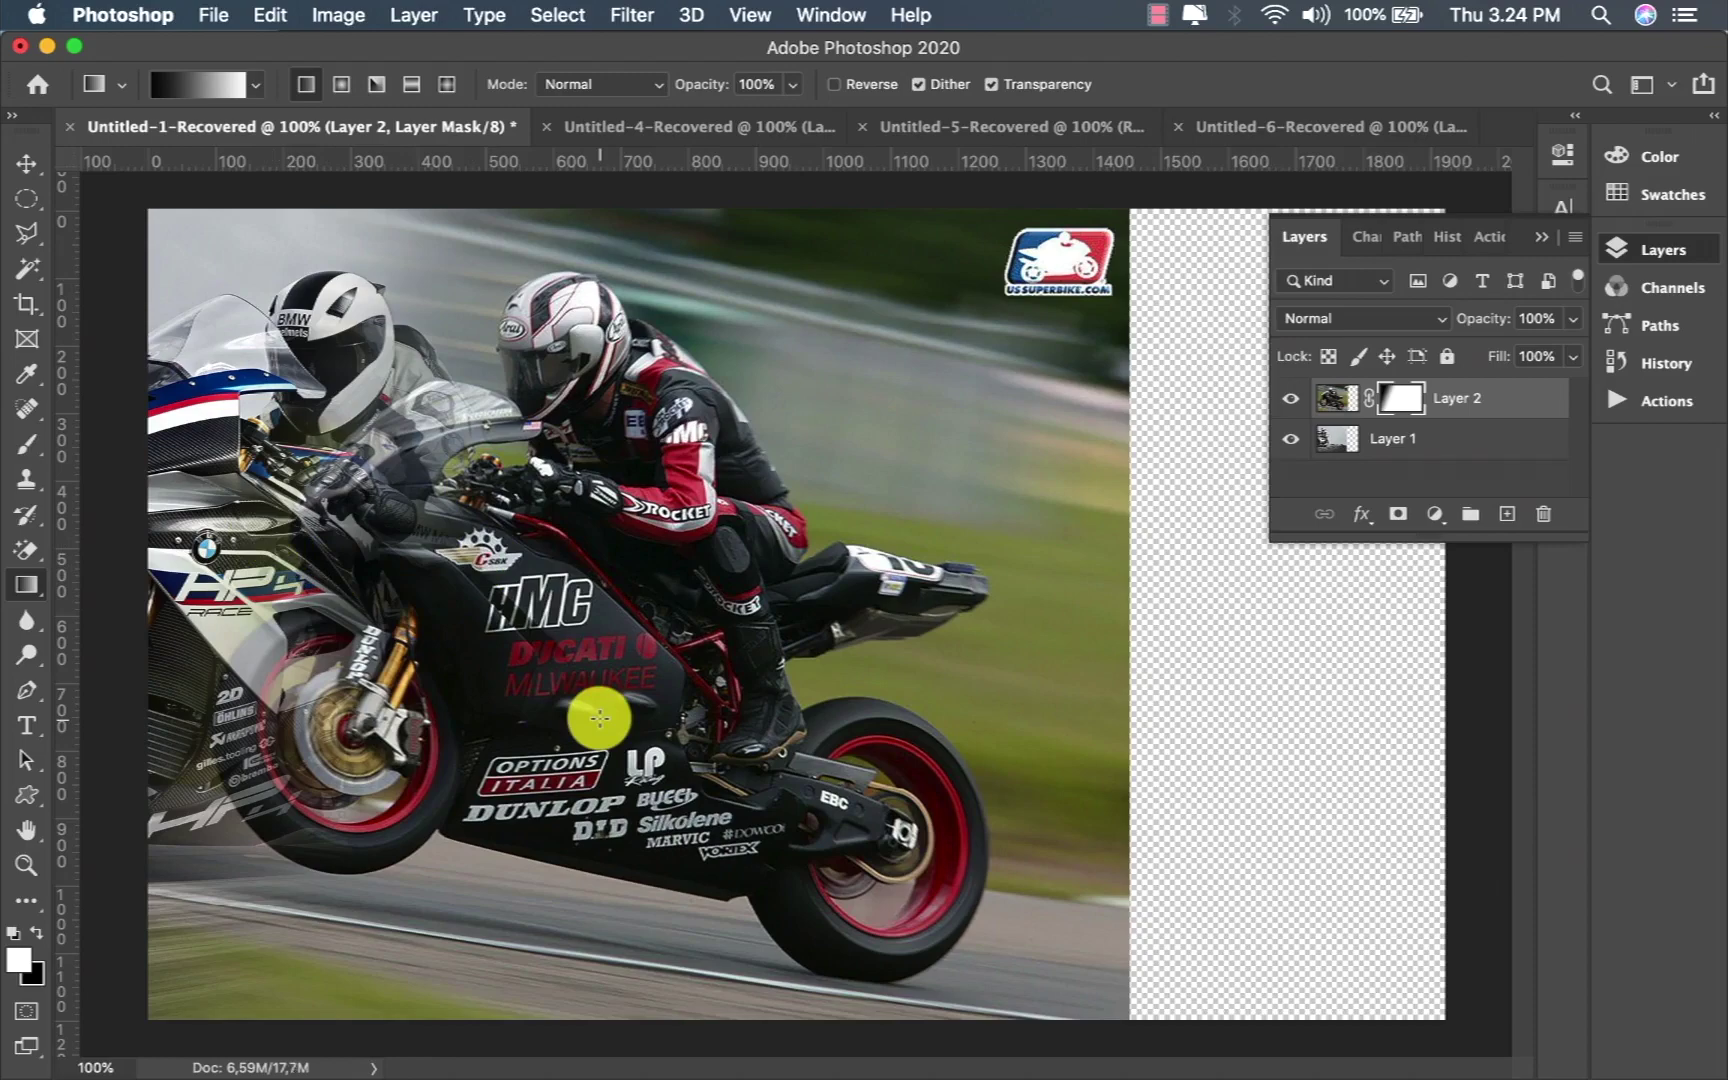
click(940, 127)
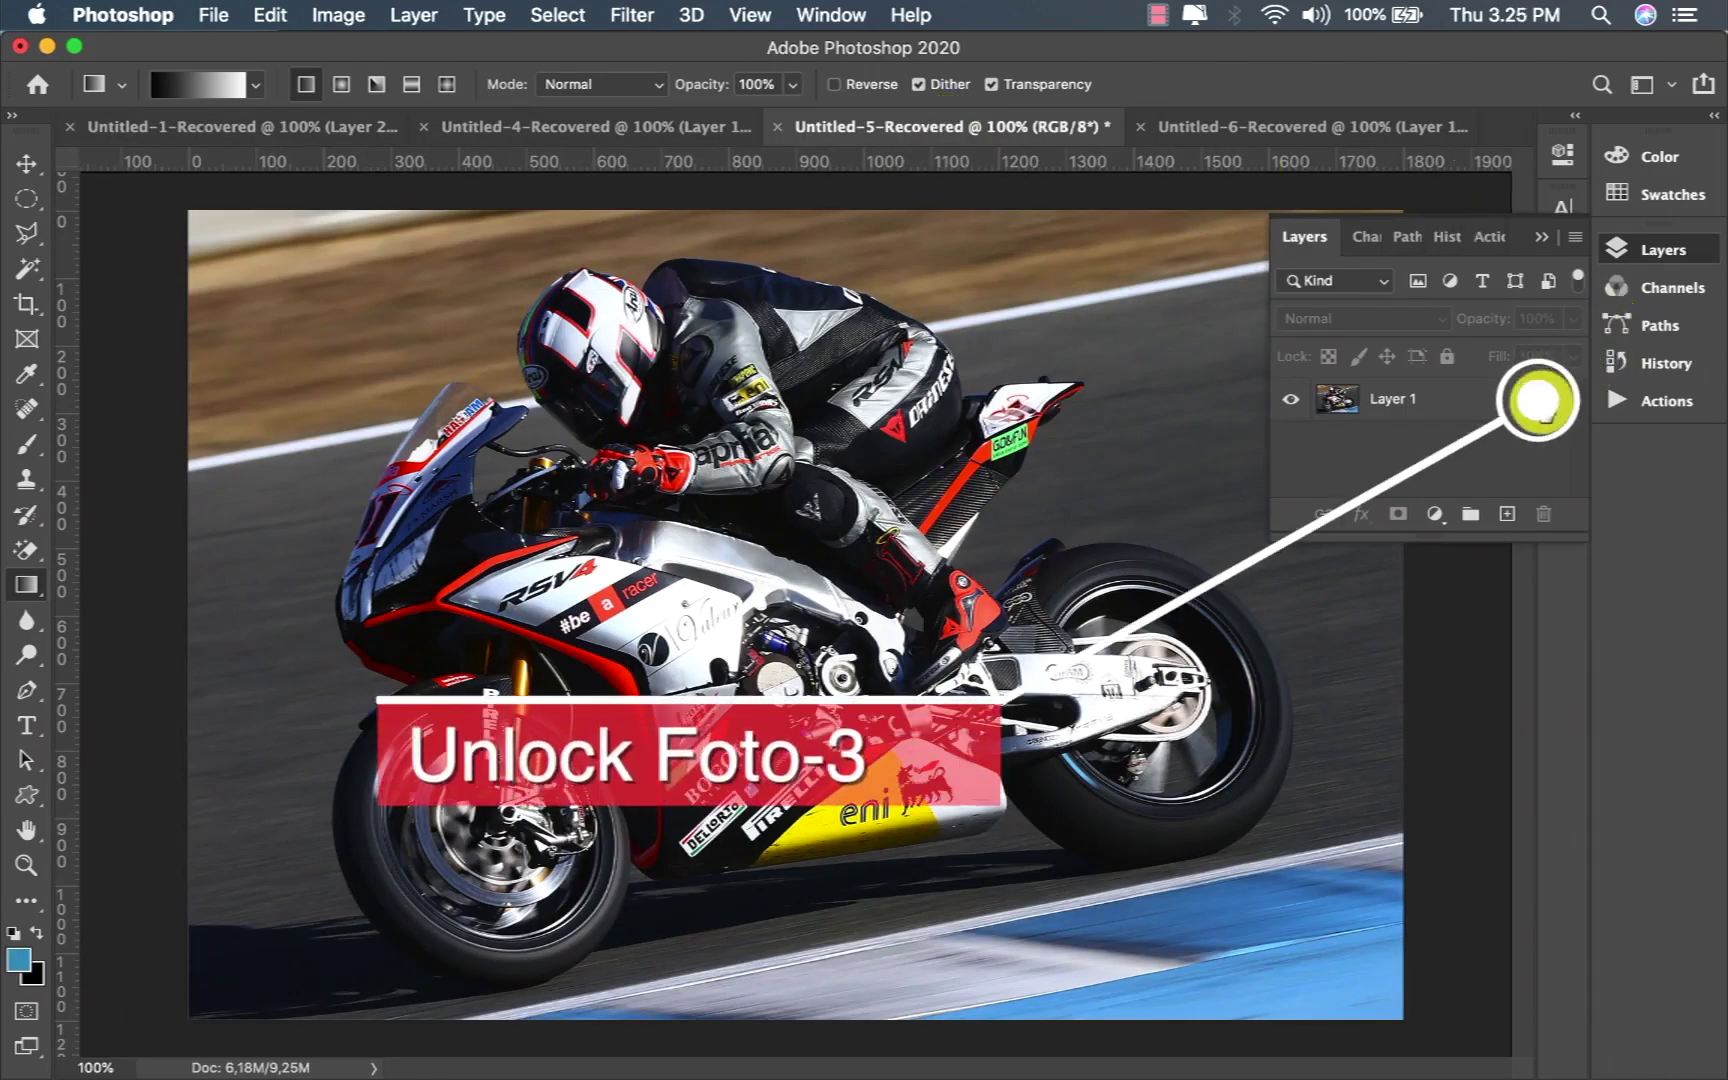
Step: Unlock the Aprilia photo and bring it into Untitled-1 as Layer 3, shifted right
click(1544, 410)
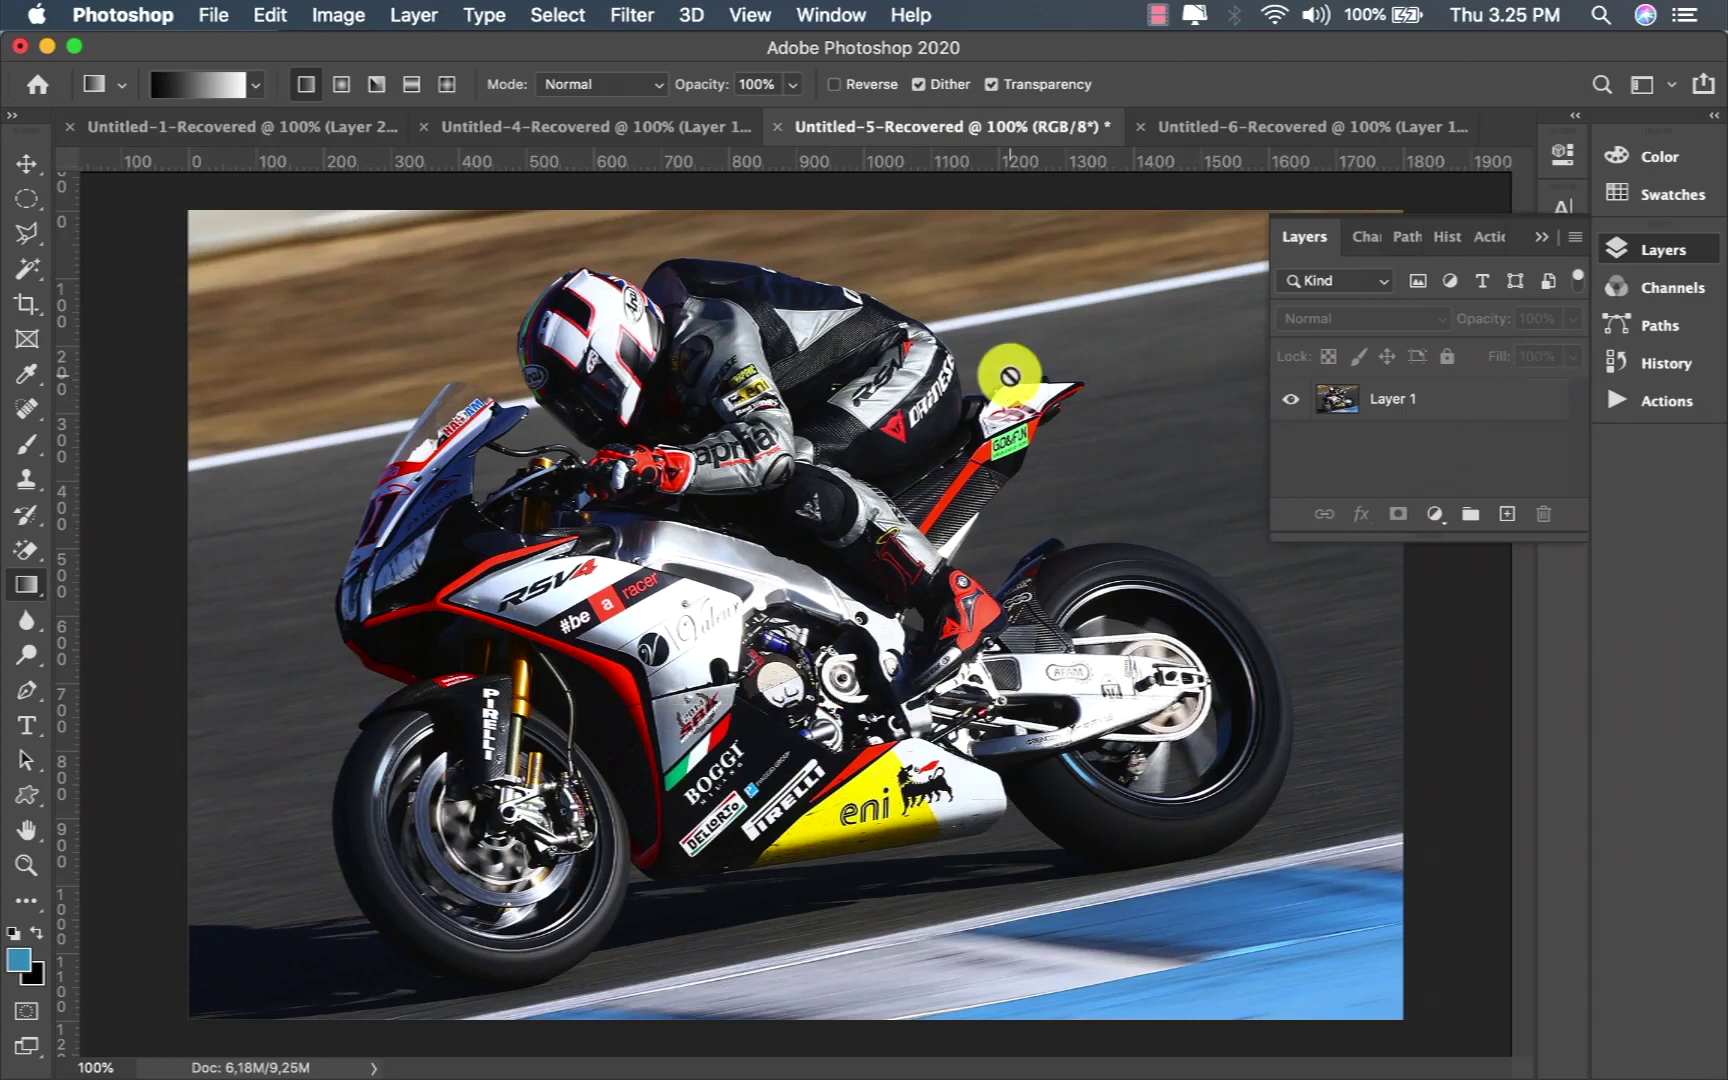
click(30, 175)
click(580, 385)
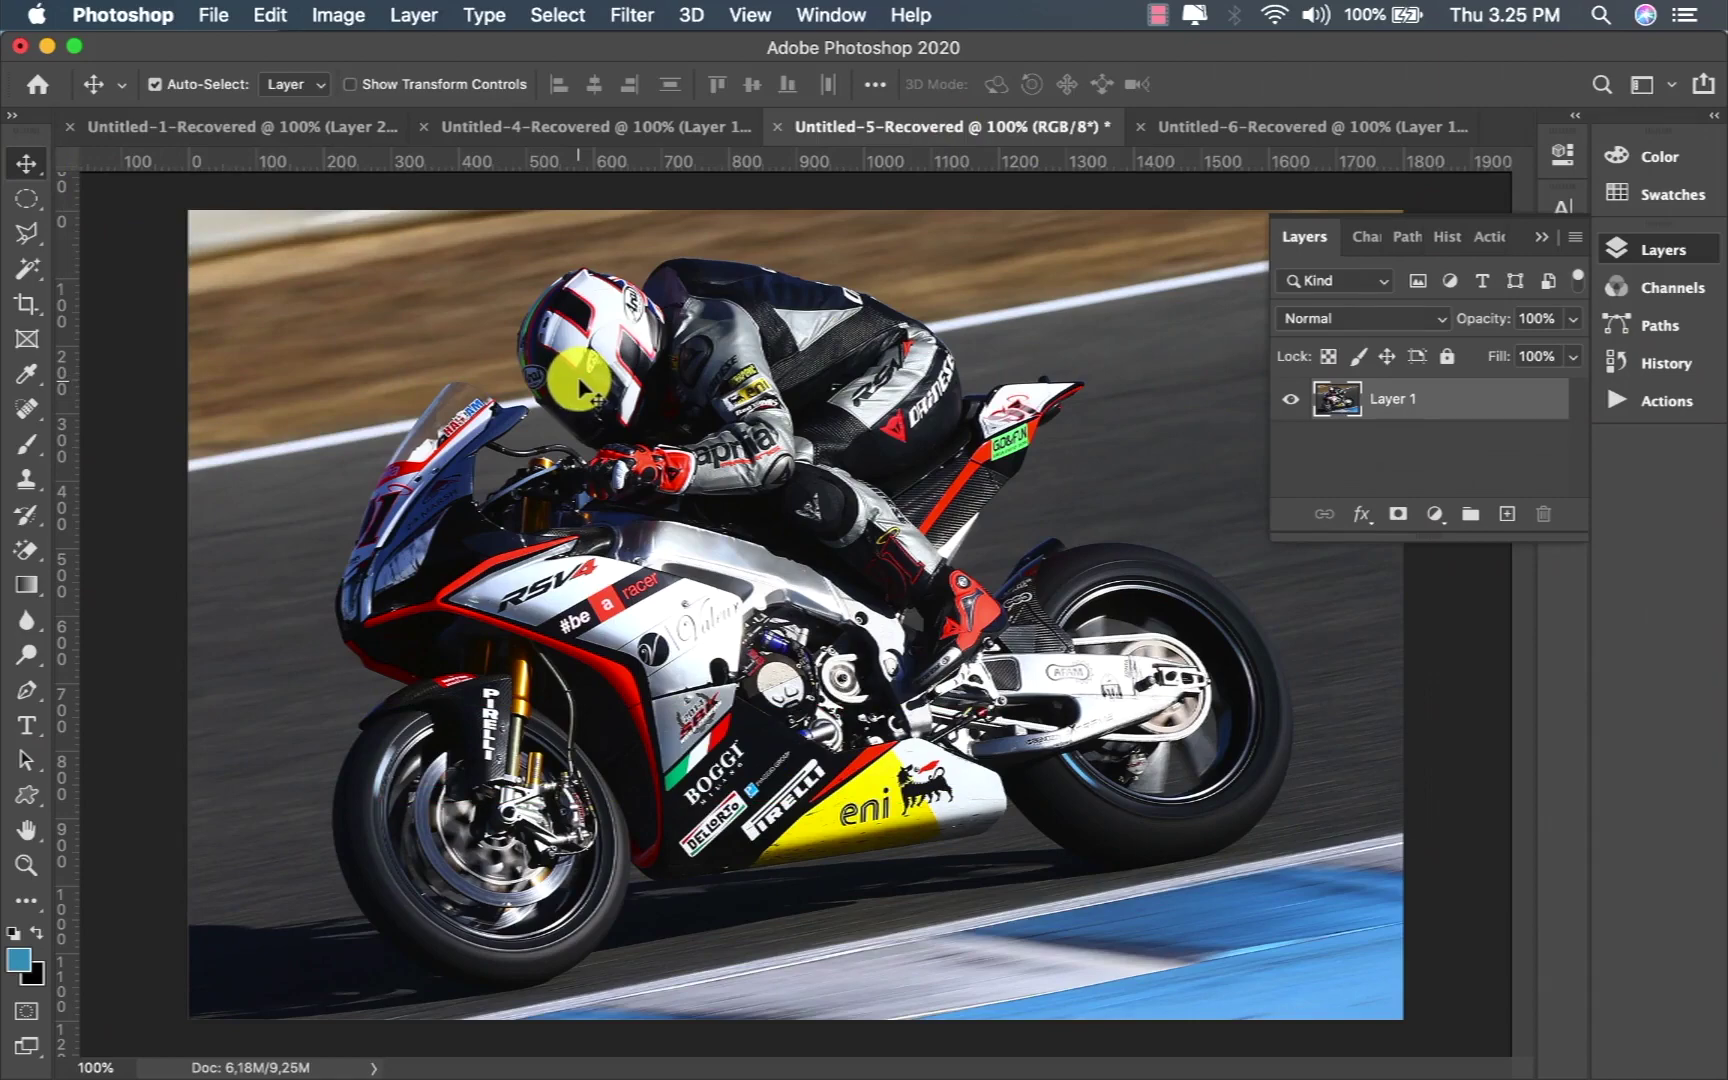
drag(585, 385, 300, 122)
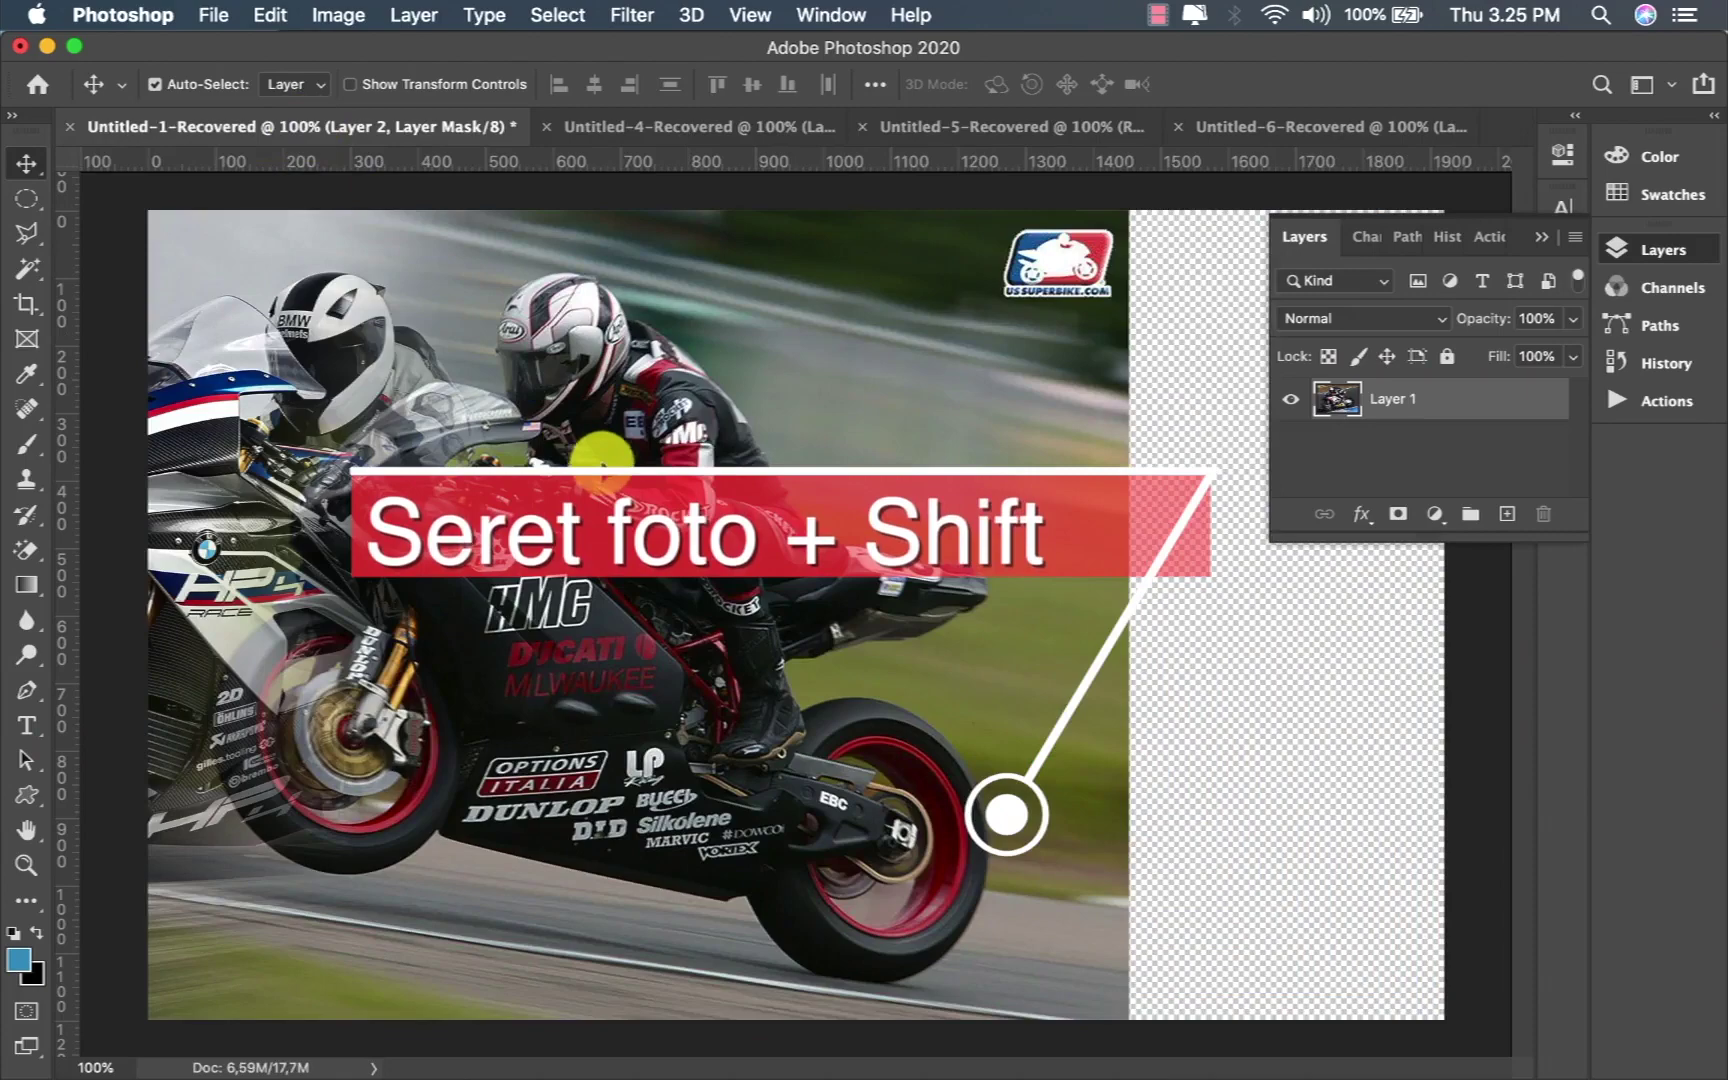
drag(300, 122, 607, 458)
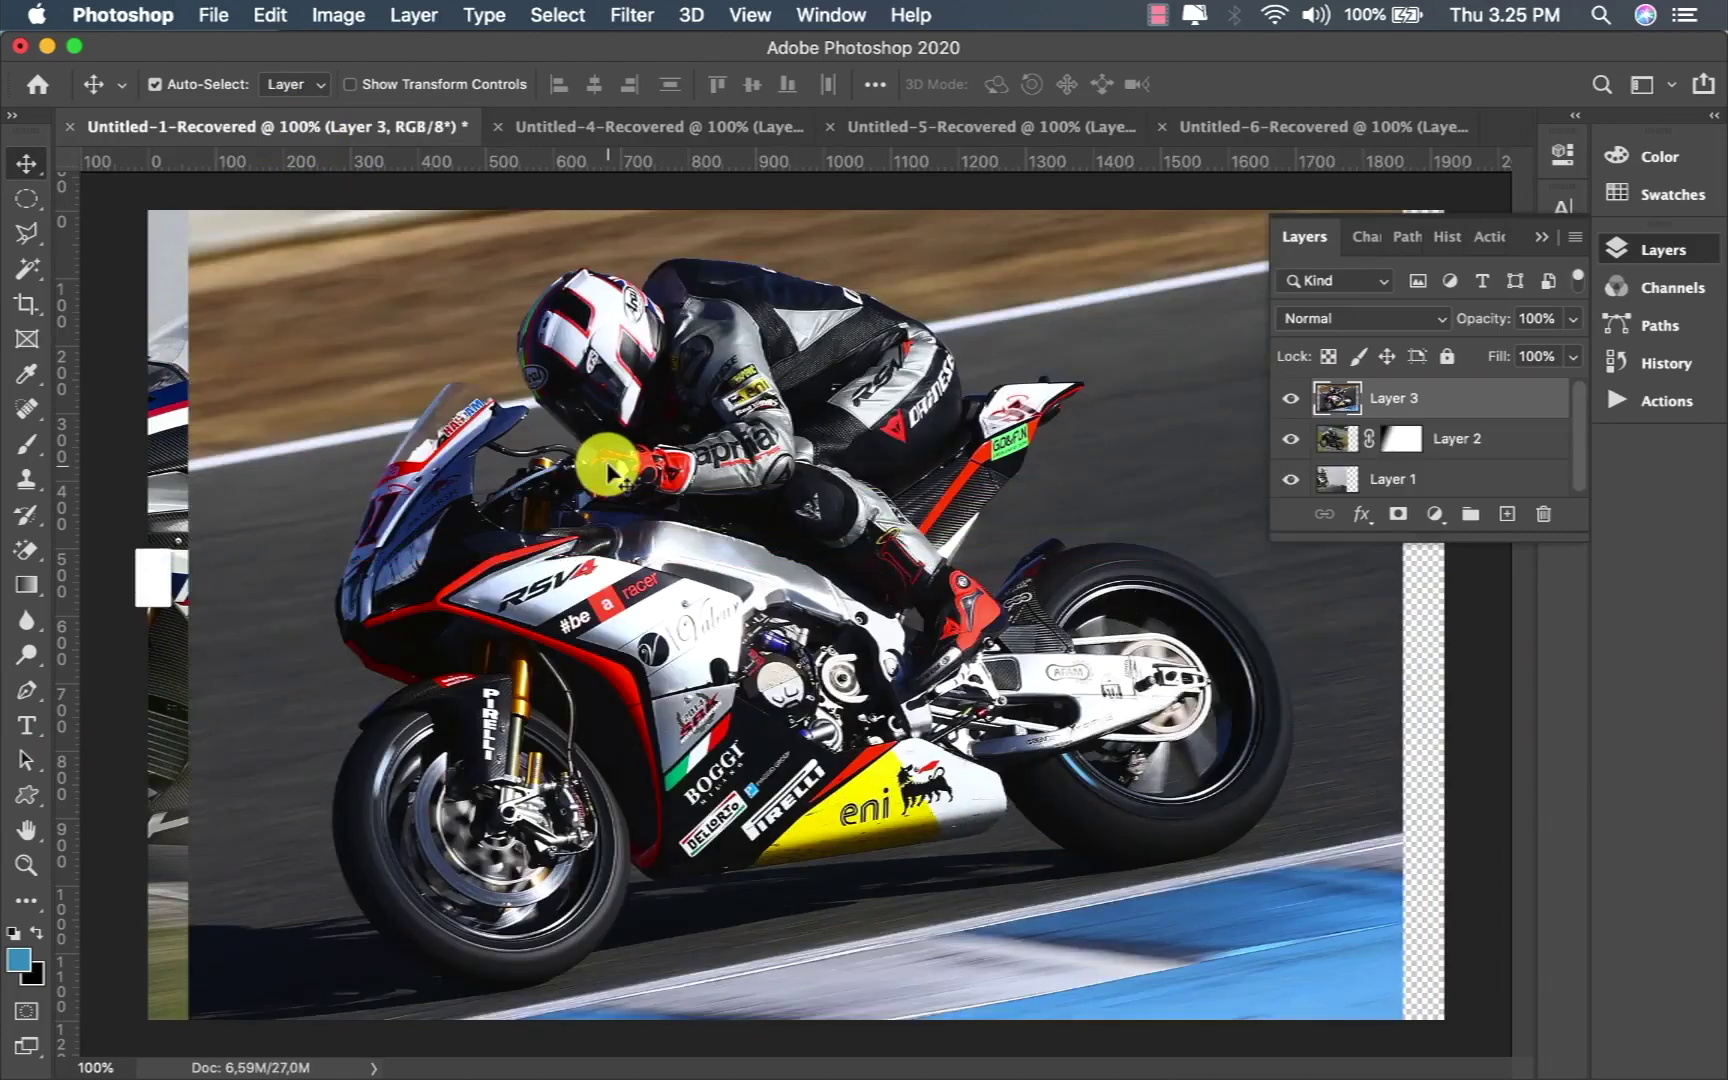
drag(607, 465, 925, 470)
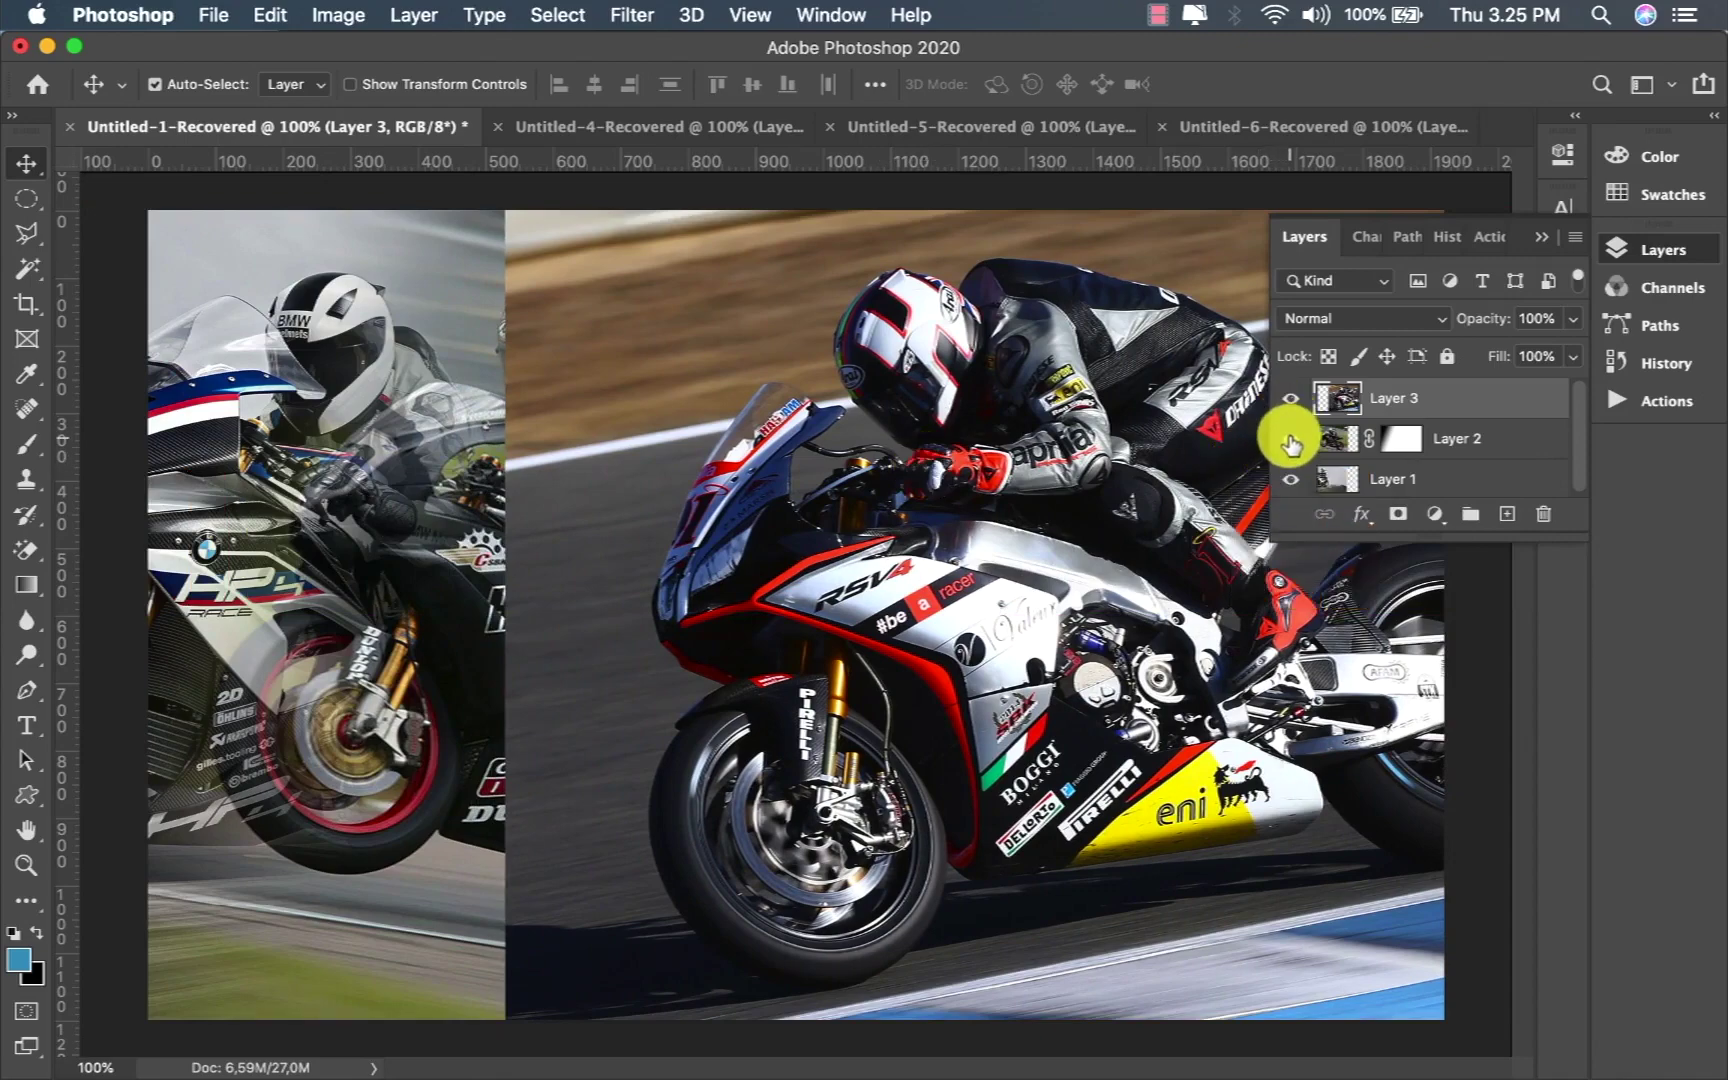
Step: Nudge the Aprilia photo about 42 px left to the right edge and give Layer 3 a layer mask
click(1291, 398)
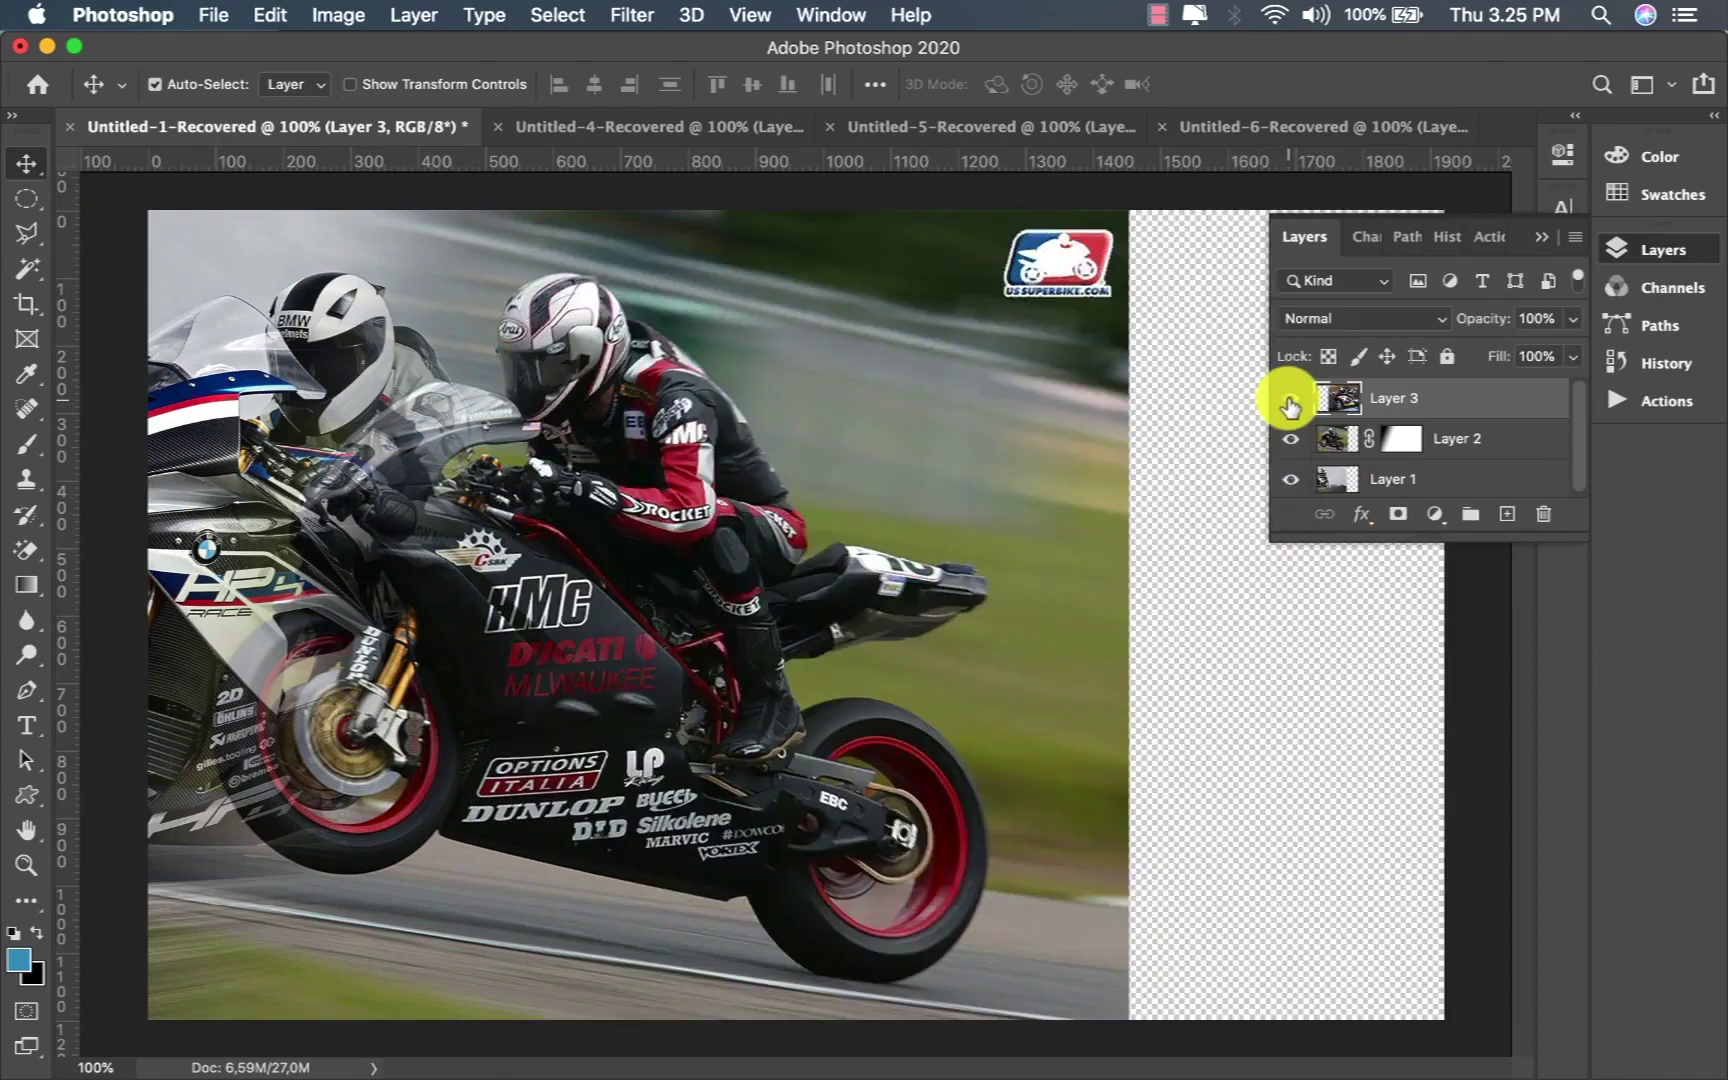
click(1291, 400)
drag(1077, 489, 1037, 487)
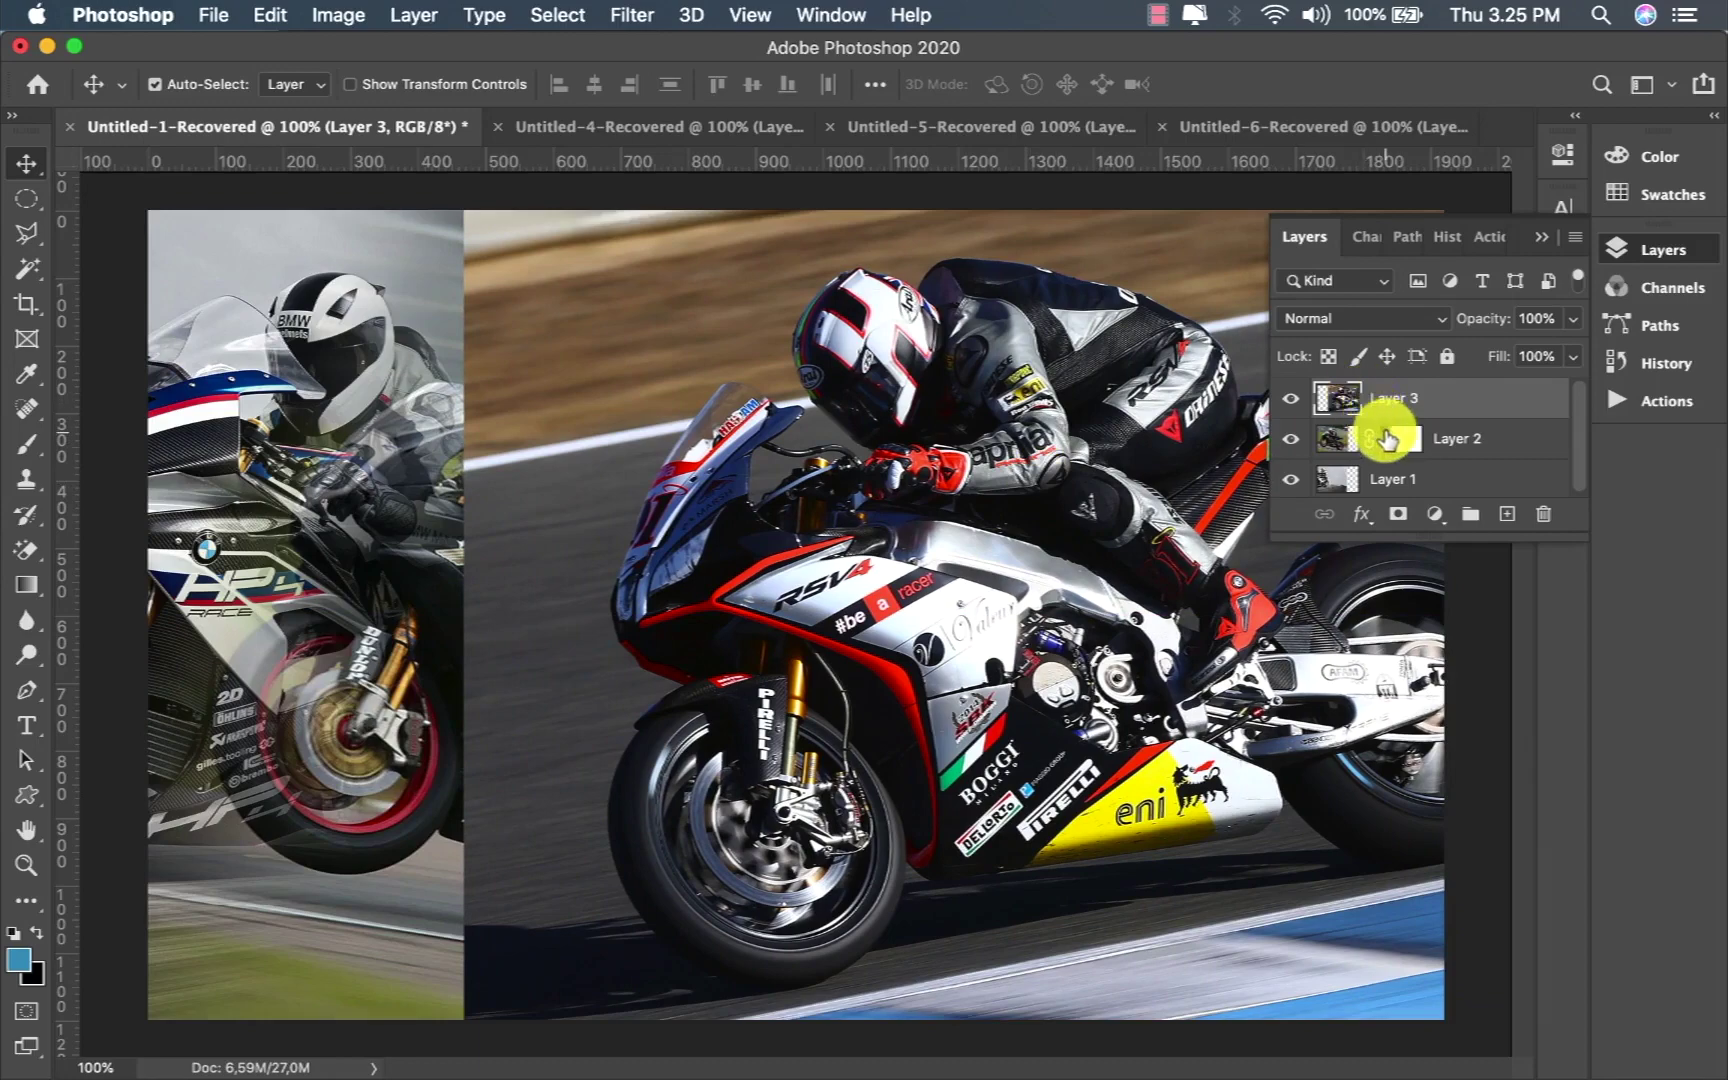
click(1398, 515)
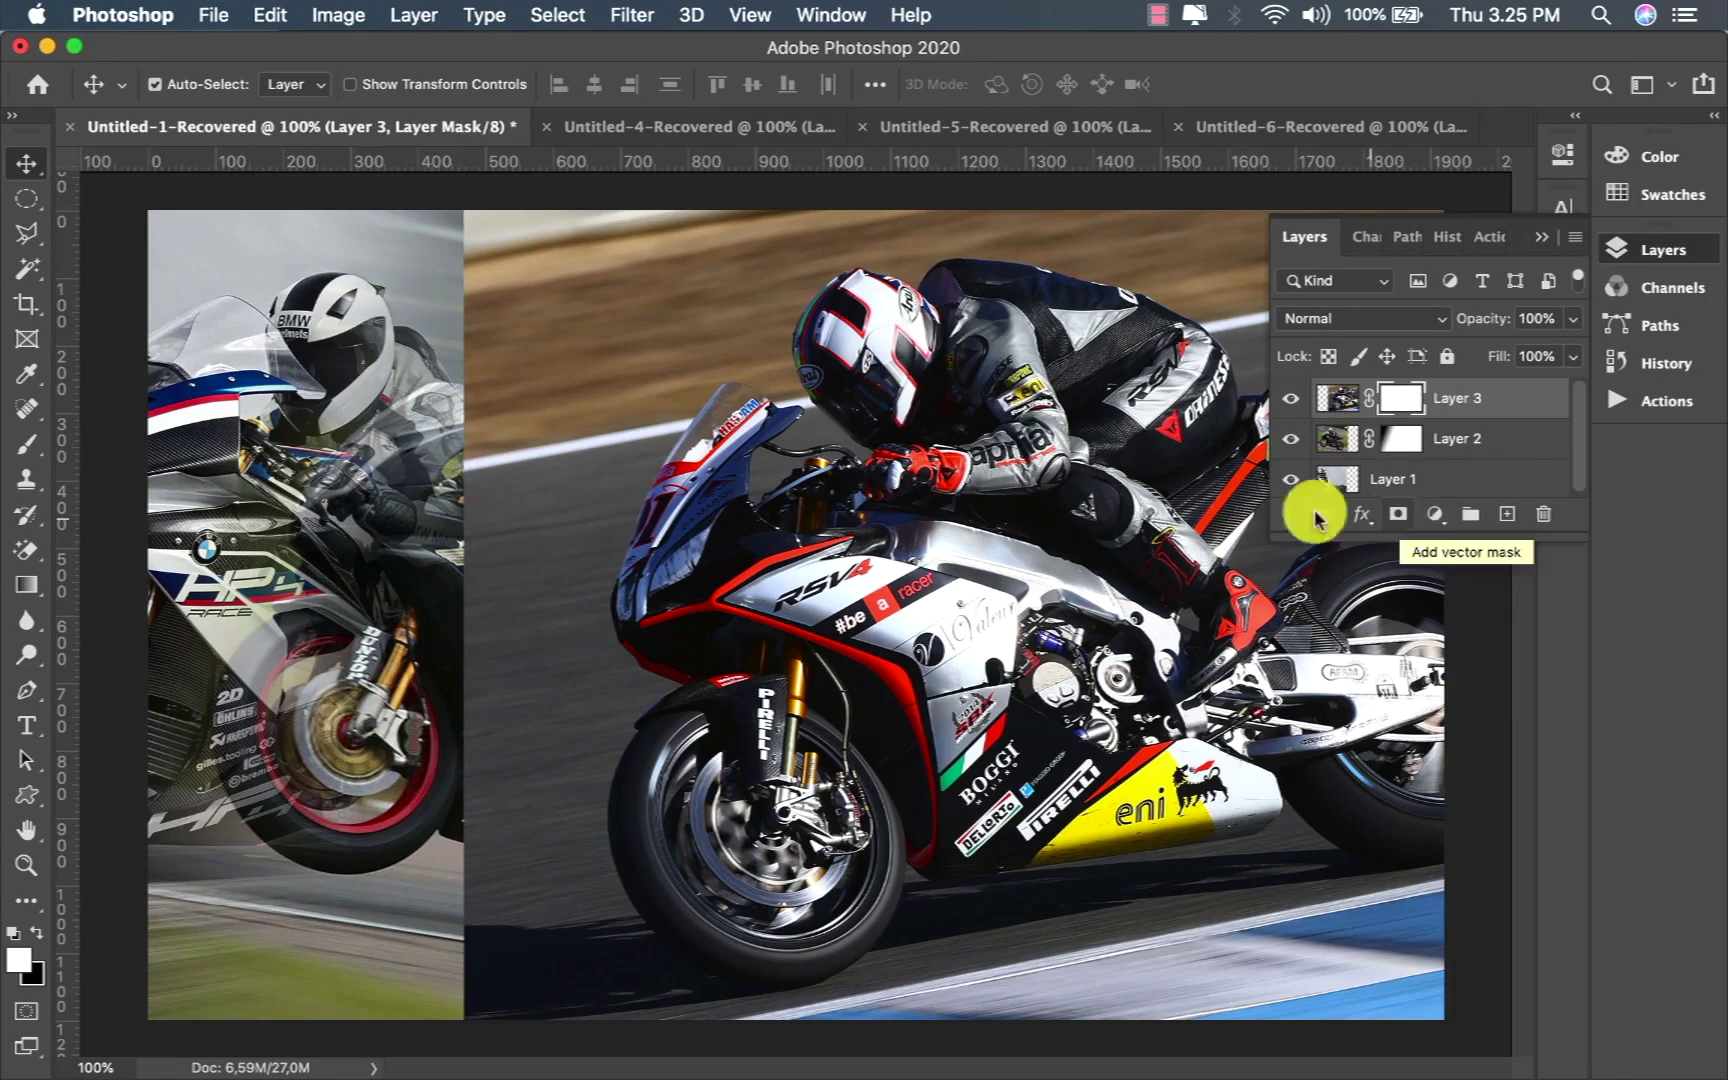
Step: Draw a left-to-right black-to-white gradient on Layer 3's mask so the Aprilia fades into the Ducati
click(27, 588)
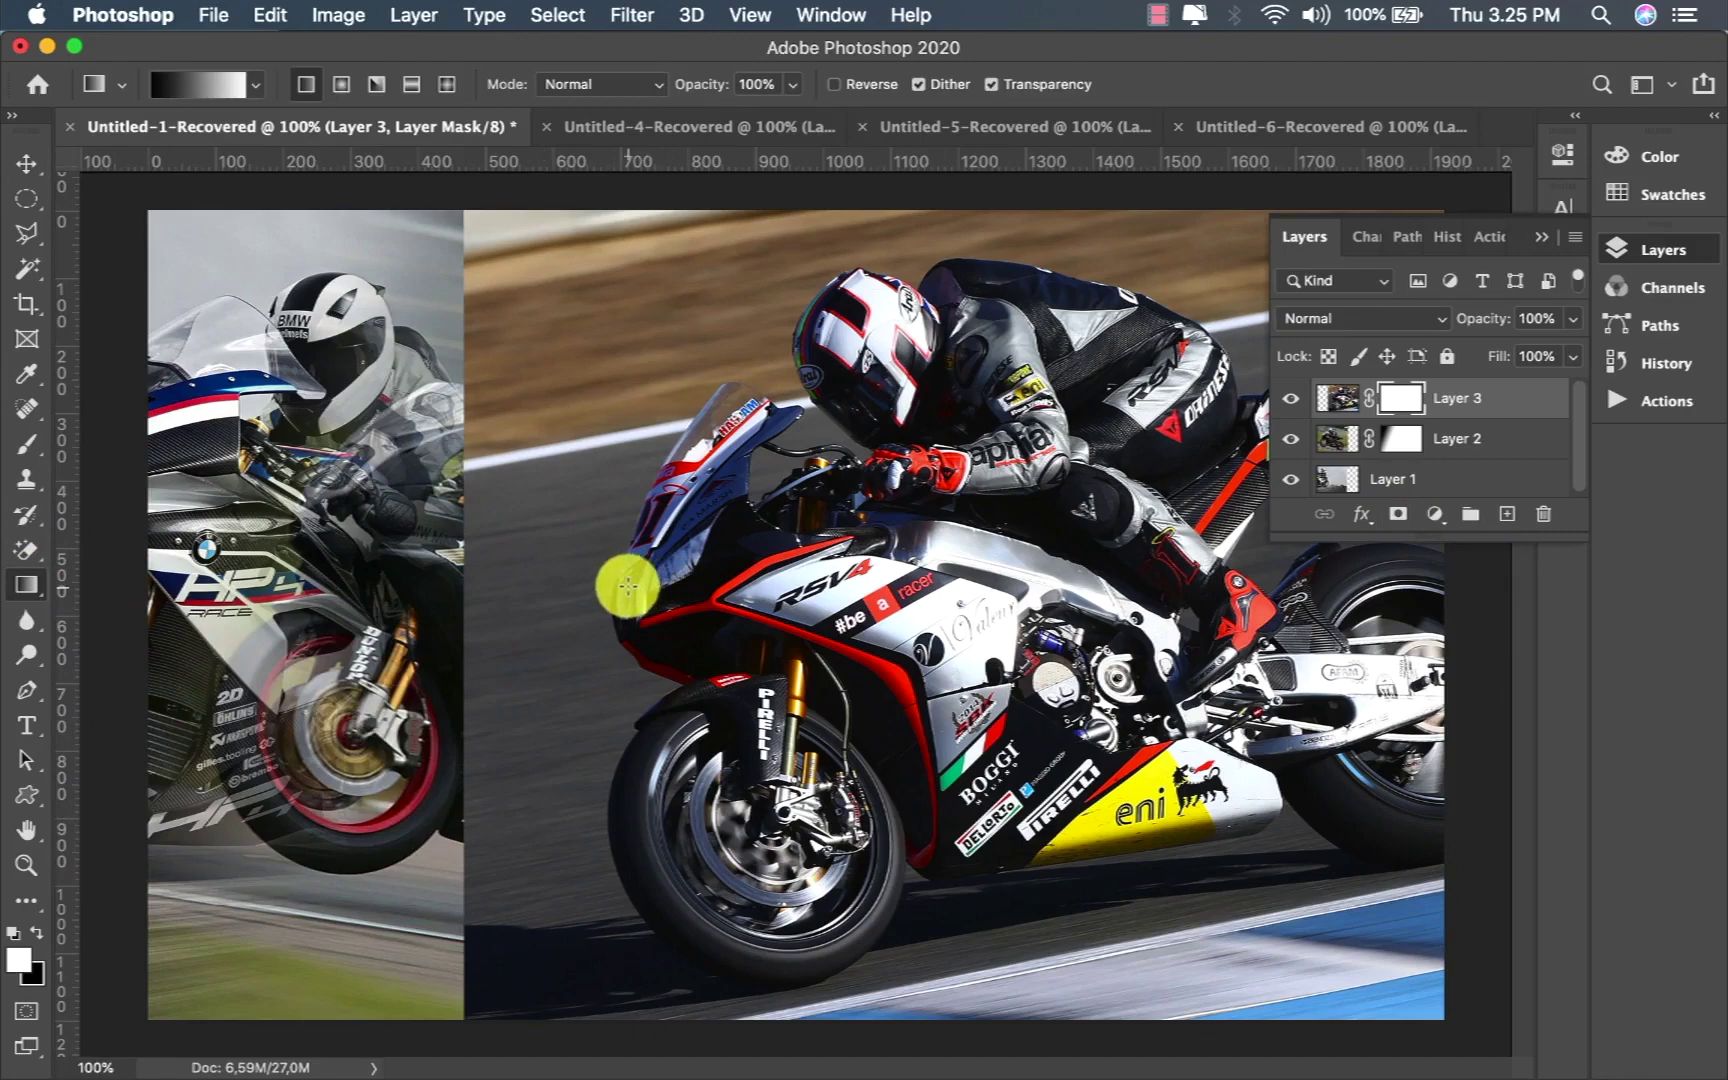
drag(628, 587, 846, 591)
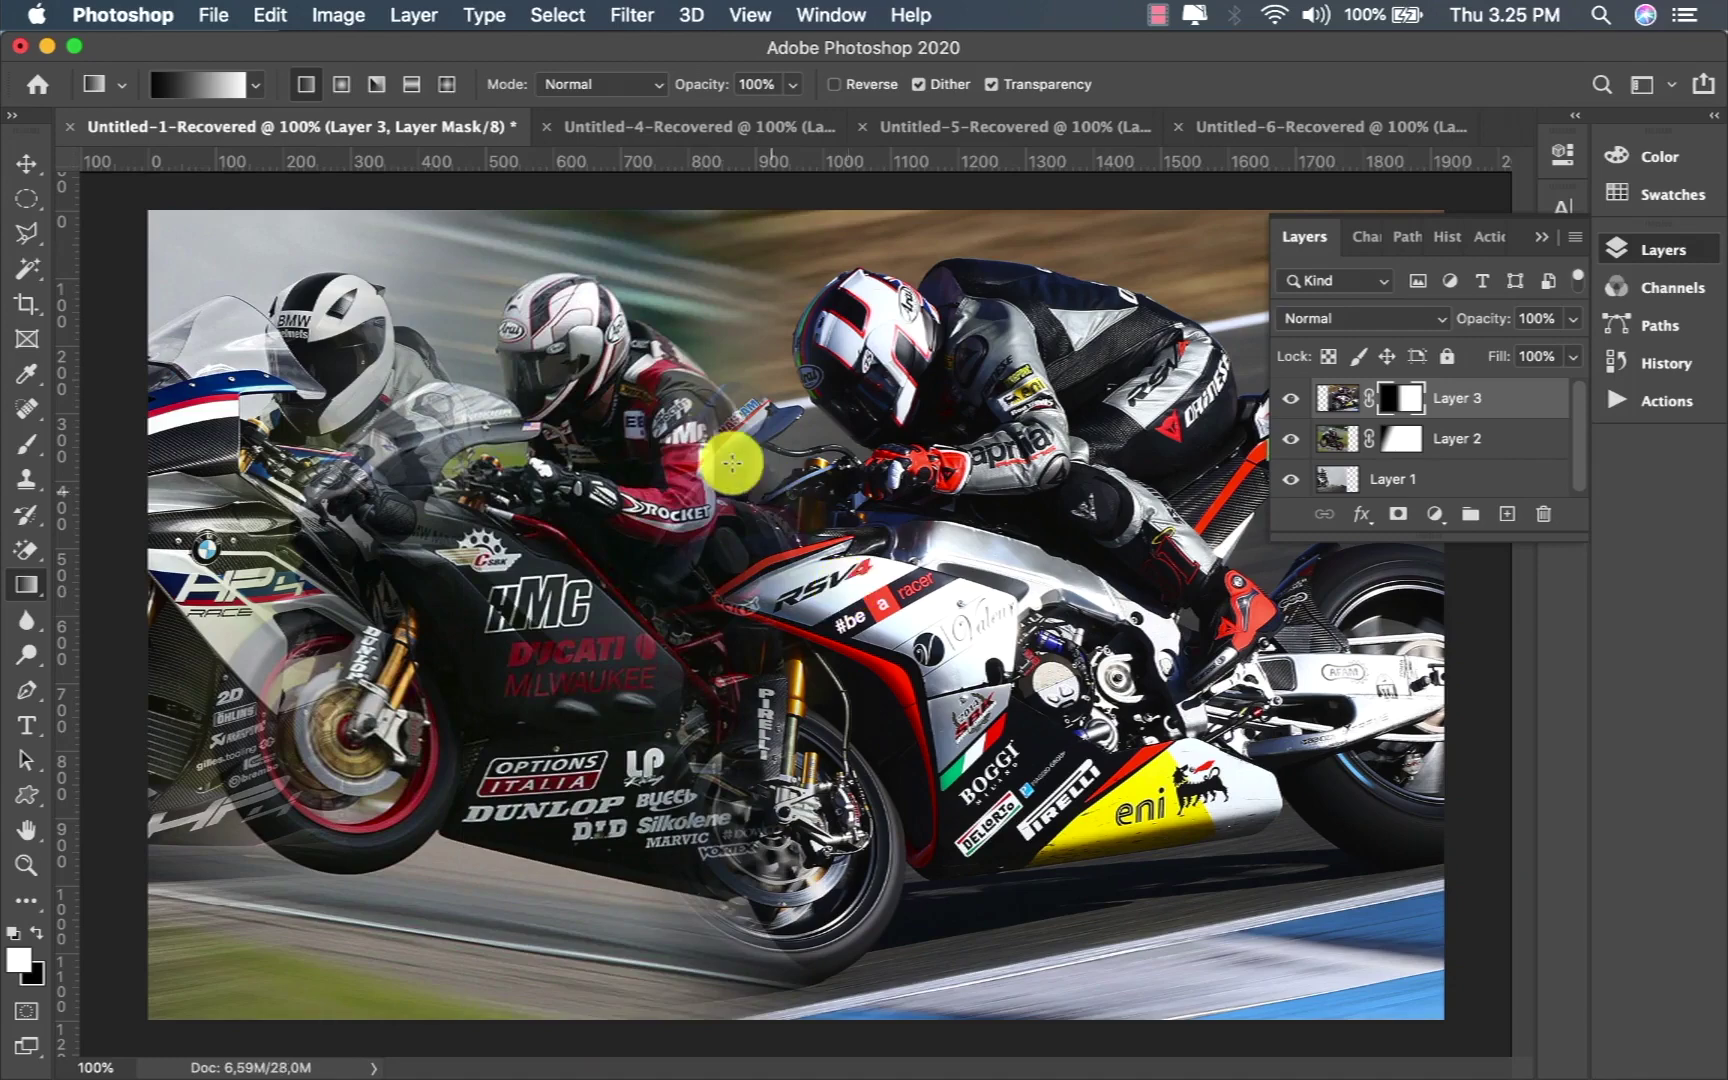
drag(599, 434, 883, 580)
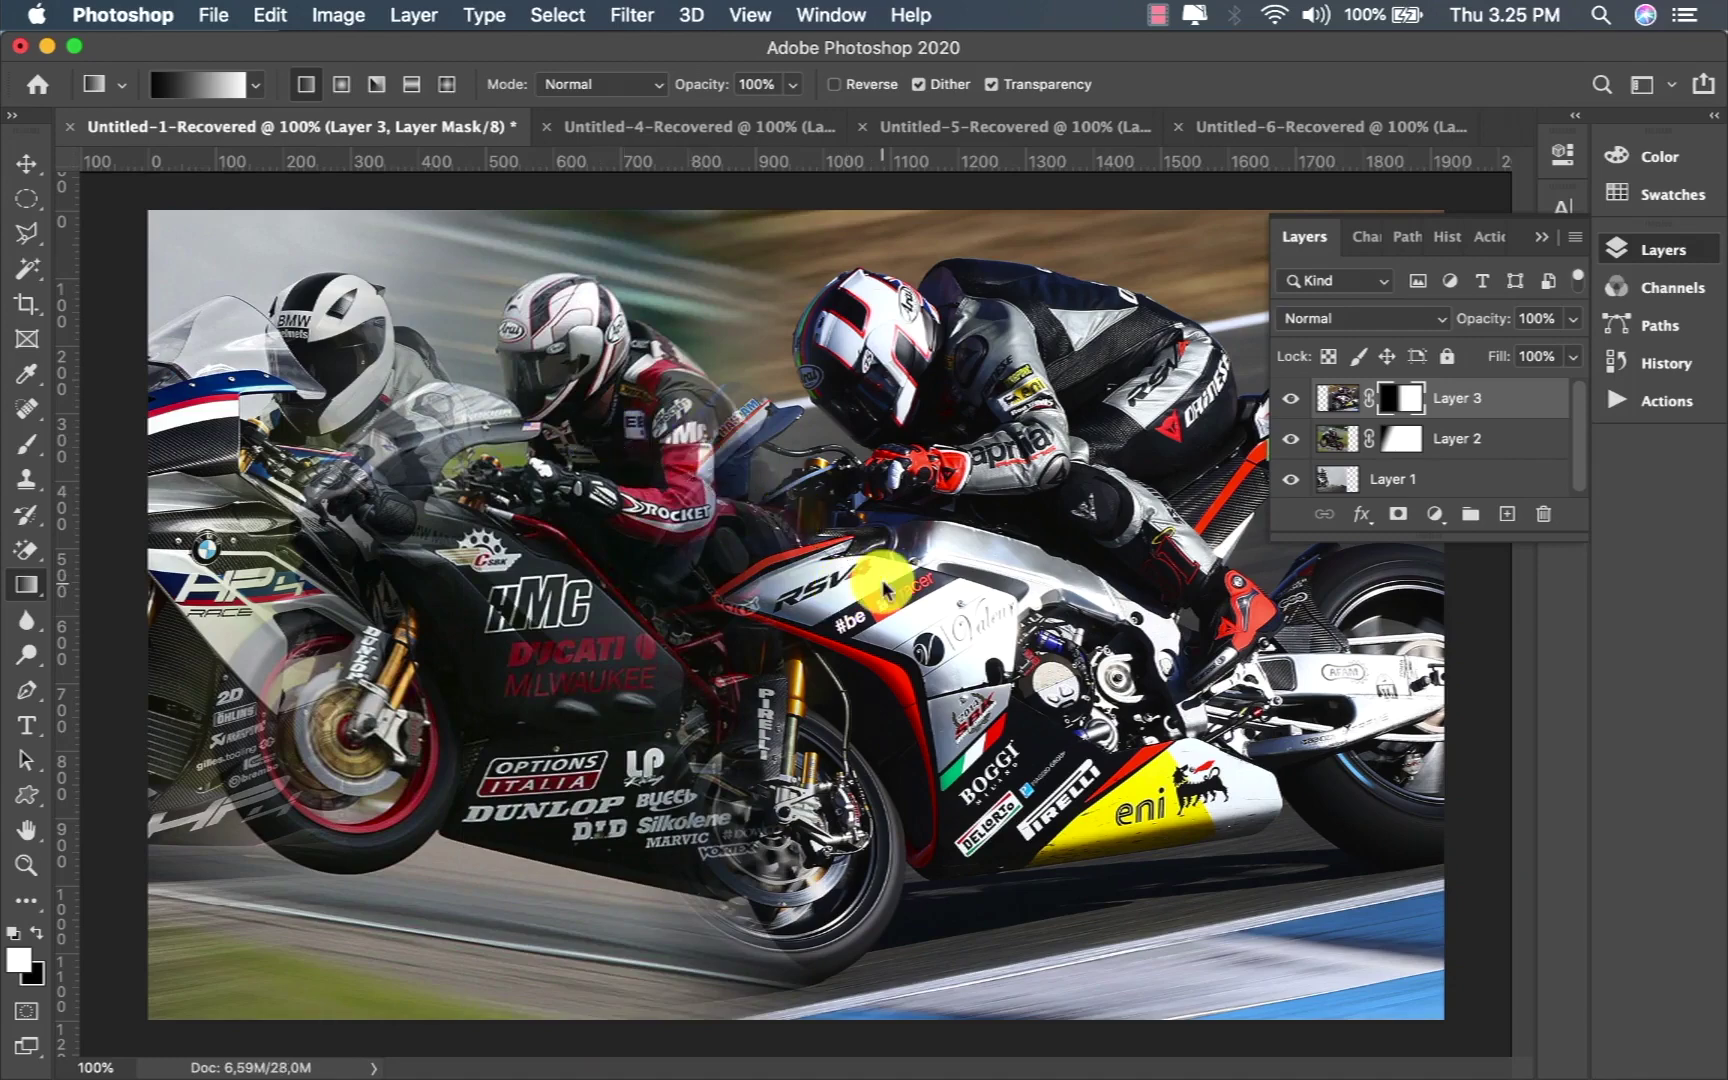
drag(522, 658, 777, 722)
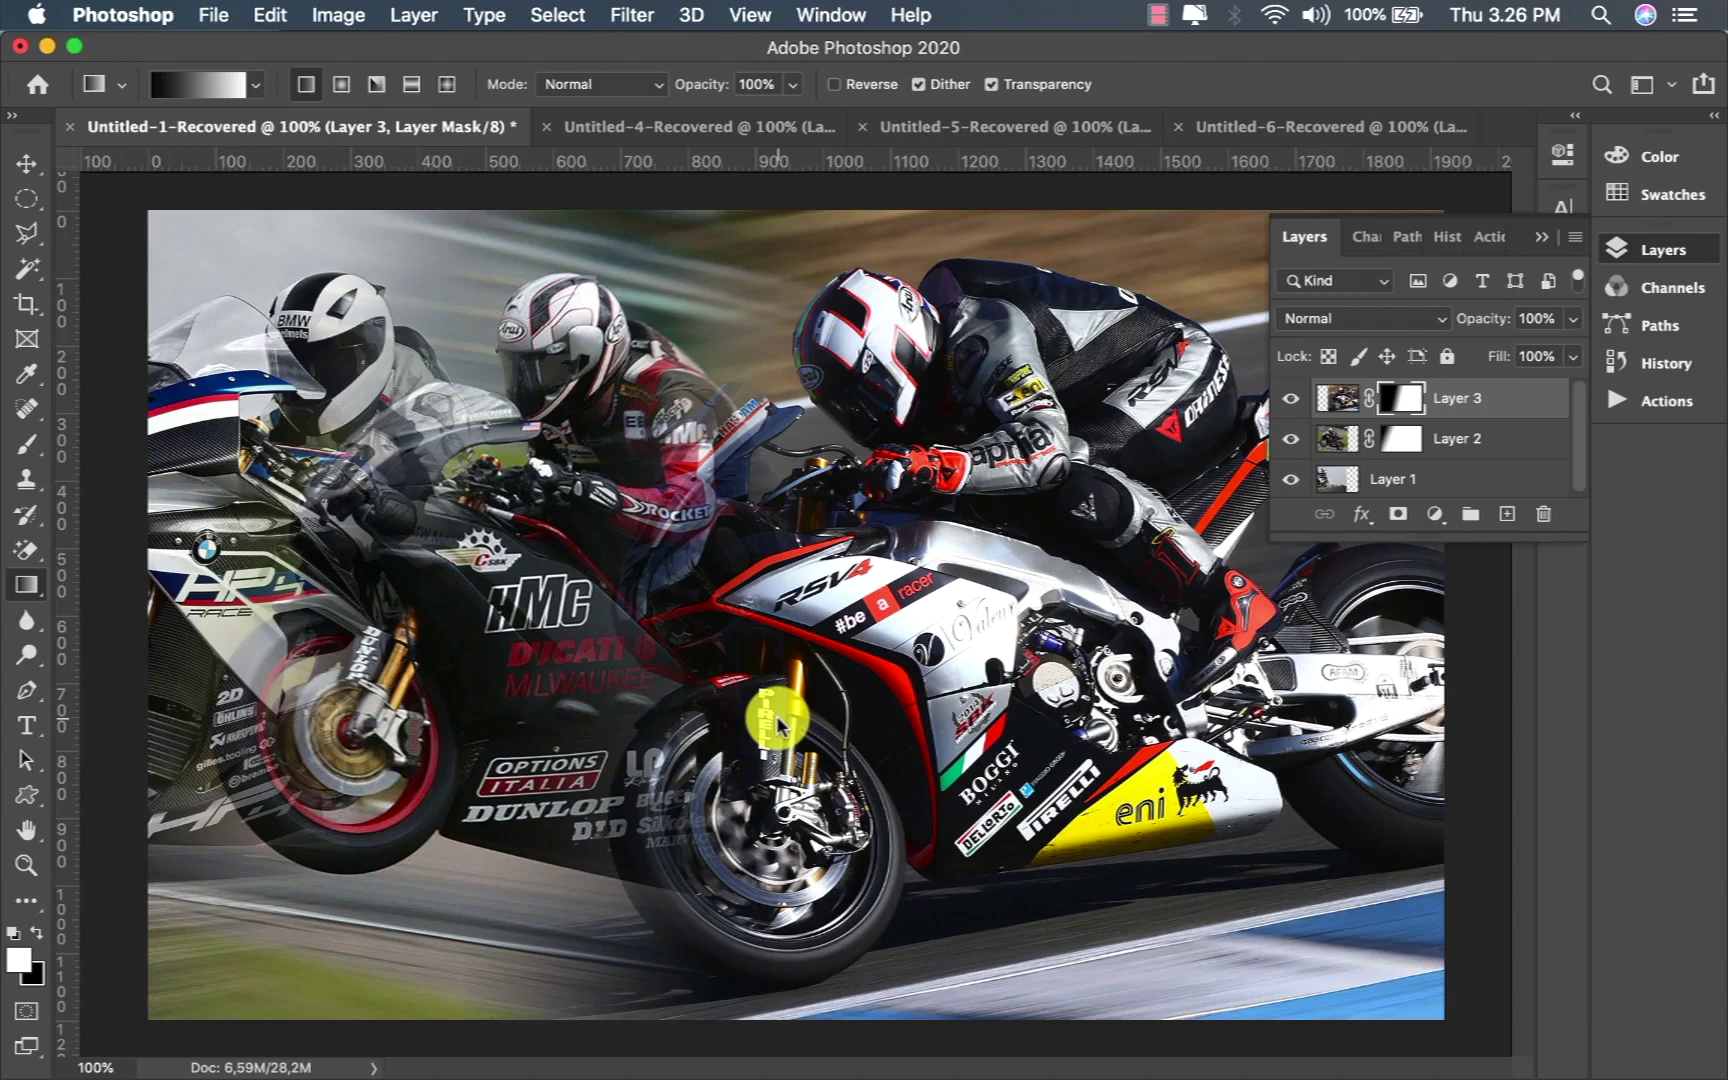
Step: Unlock the Yamaha photo and drag it into Untitled-1 as Layer 4, shifted 755 px right
click(1253, 124)
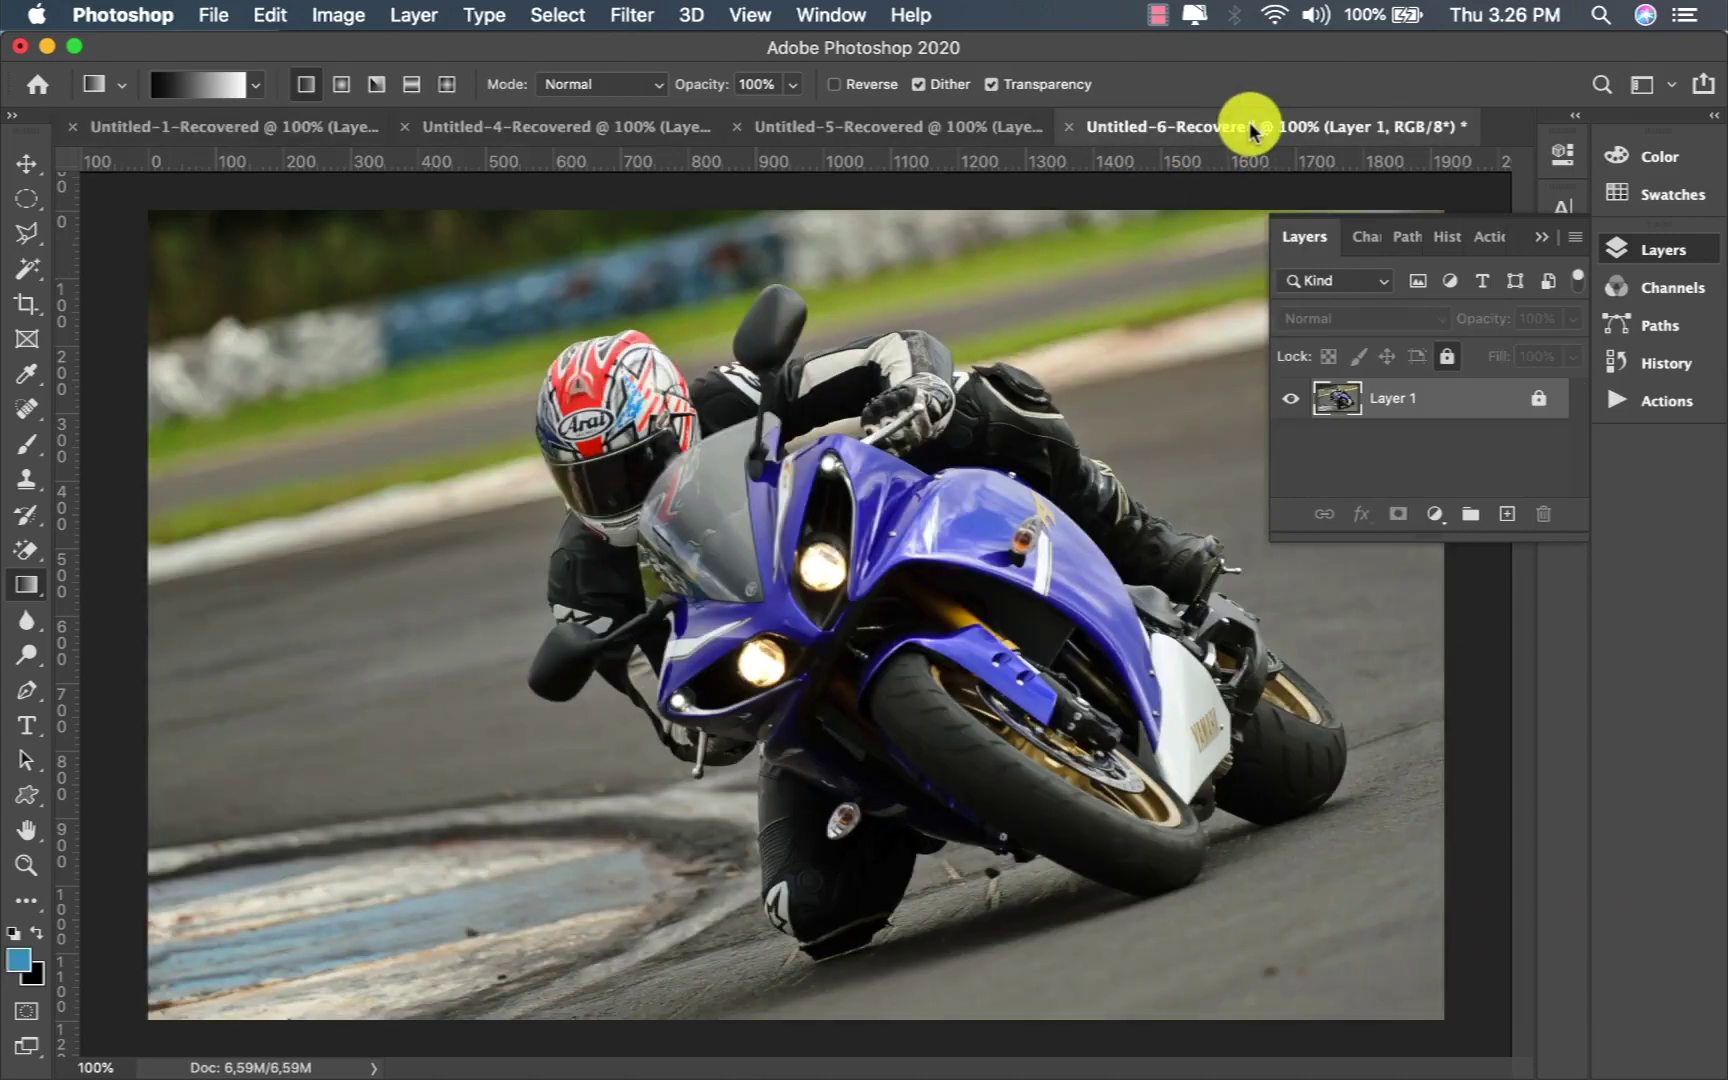
click(1540, 405)
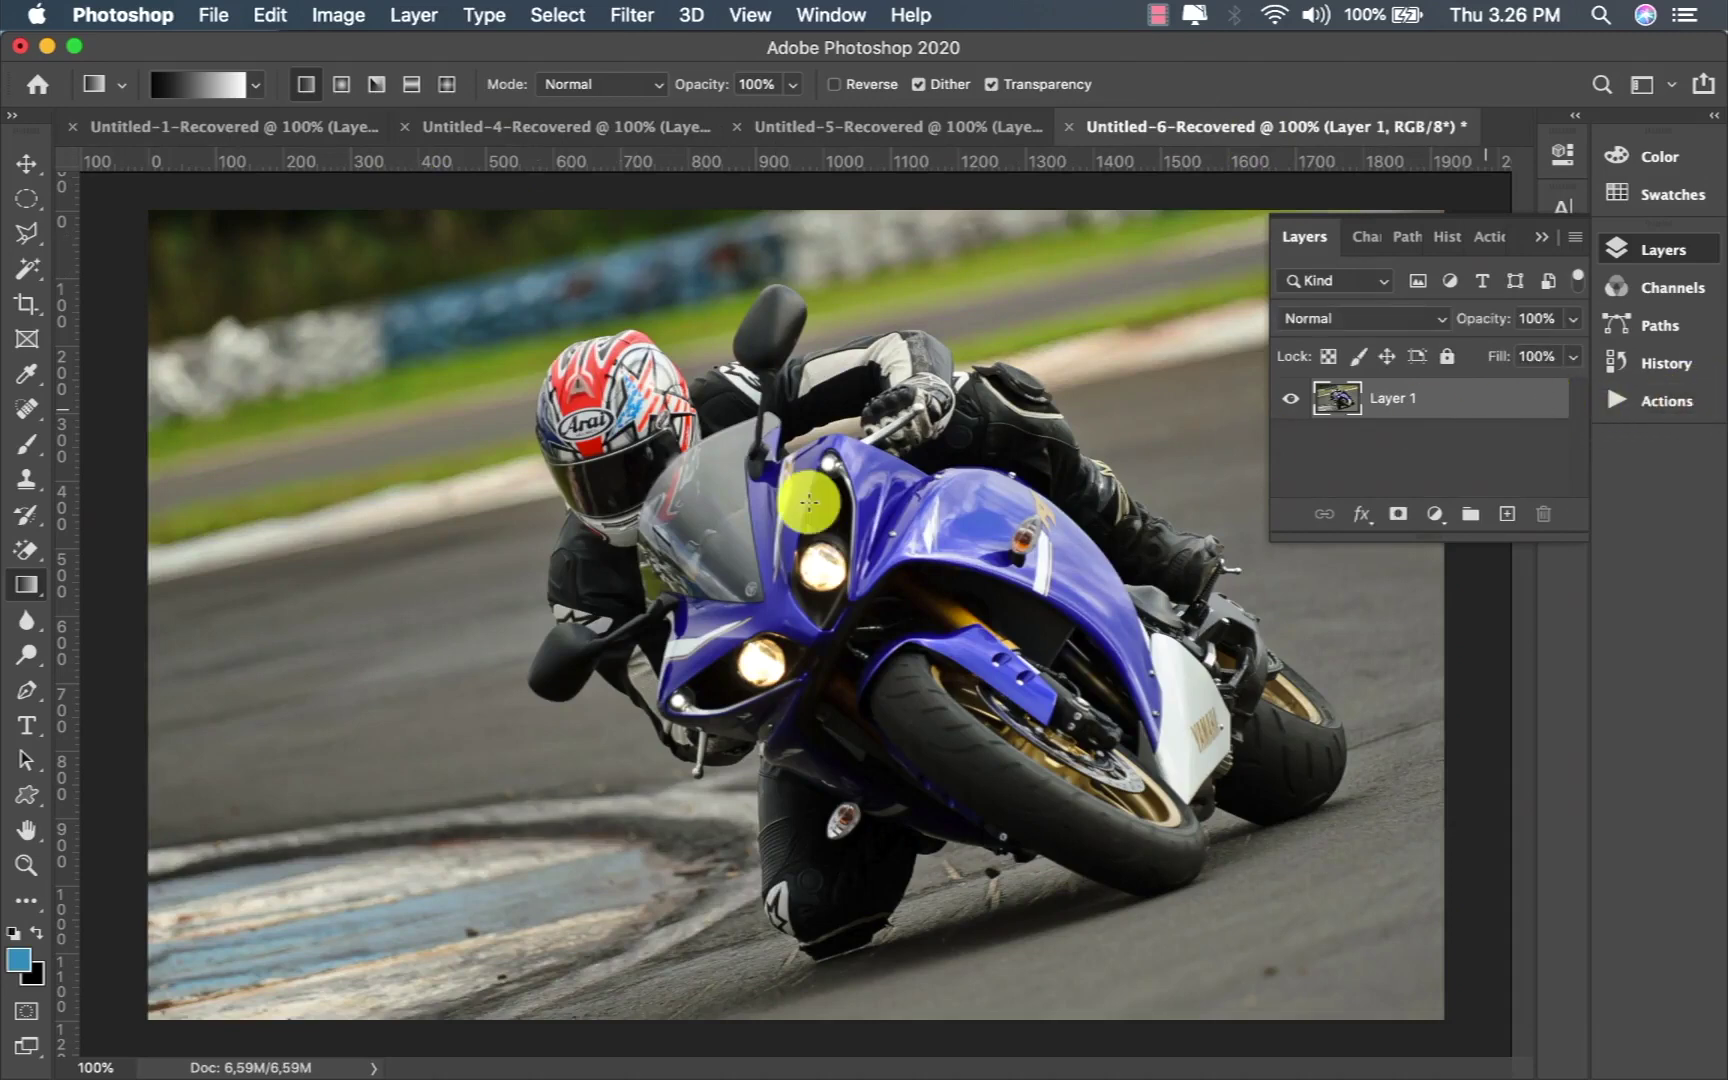
click(27, 163)
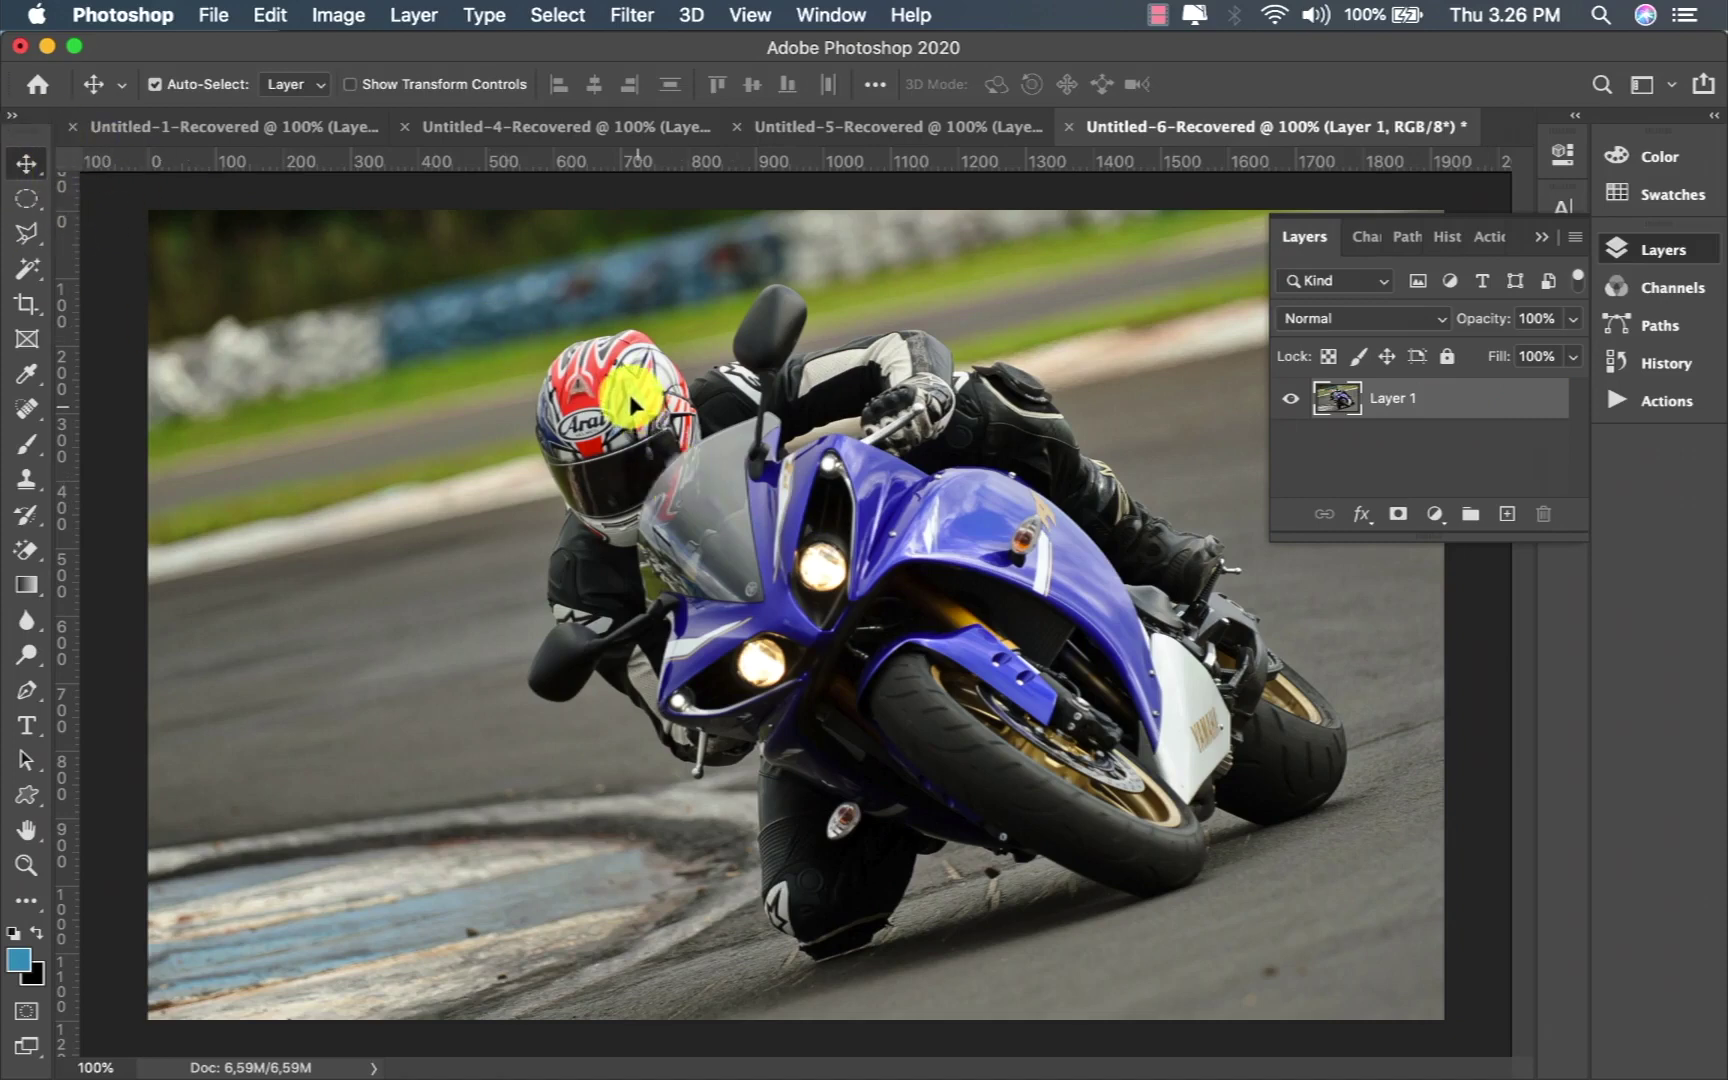
mouse_move(629, 394)
mouse_down()
mouse_move(270, 166)
mouse_move(240, 113)
mouse_up()
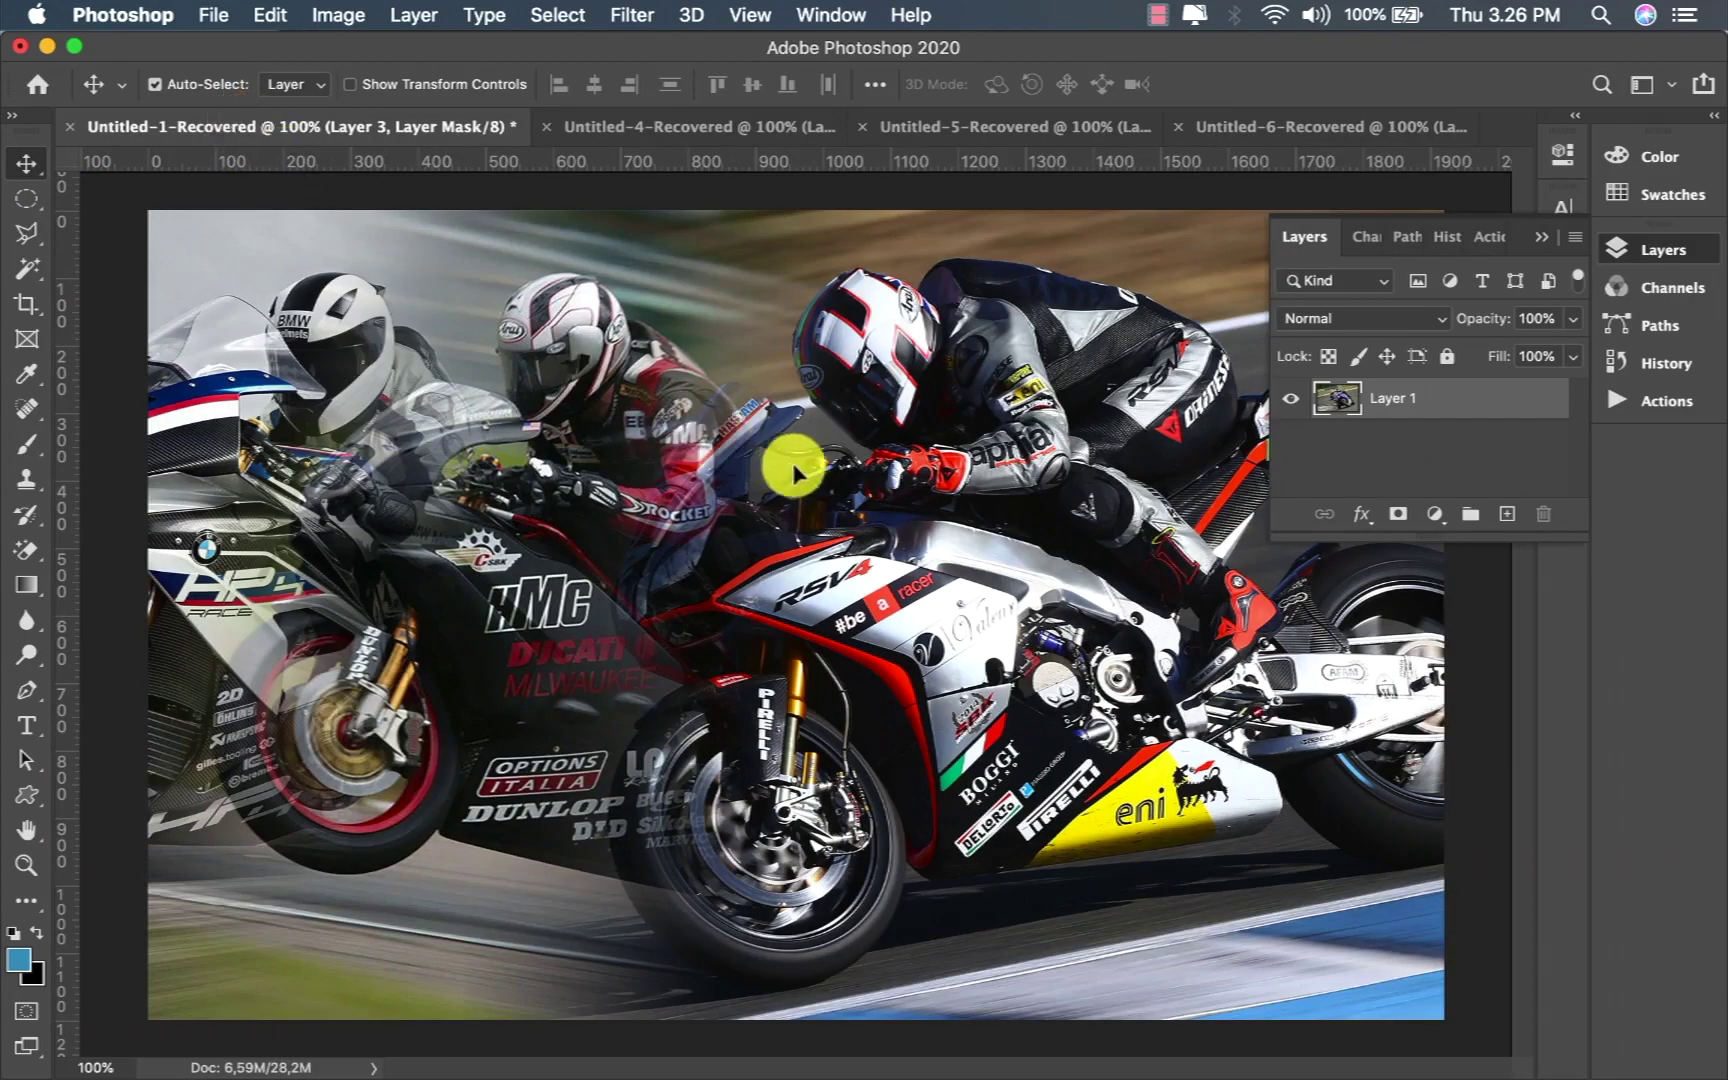
drag(793, 473, 797, 475)
drag(405, 528, 940, 516)
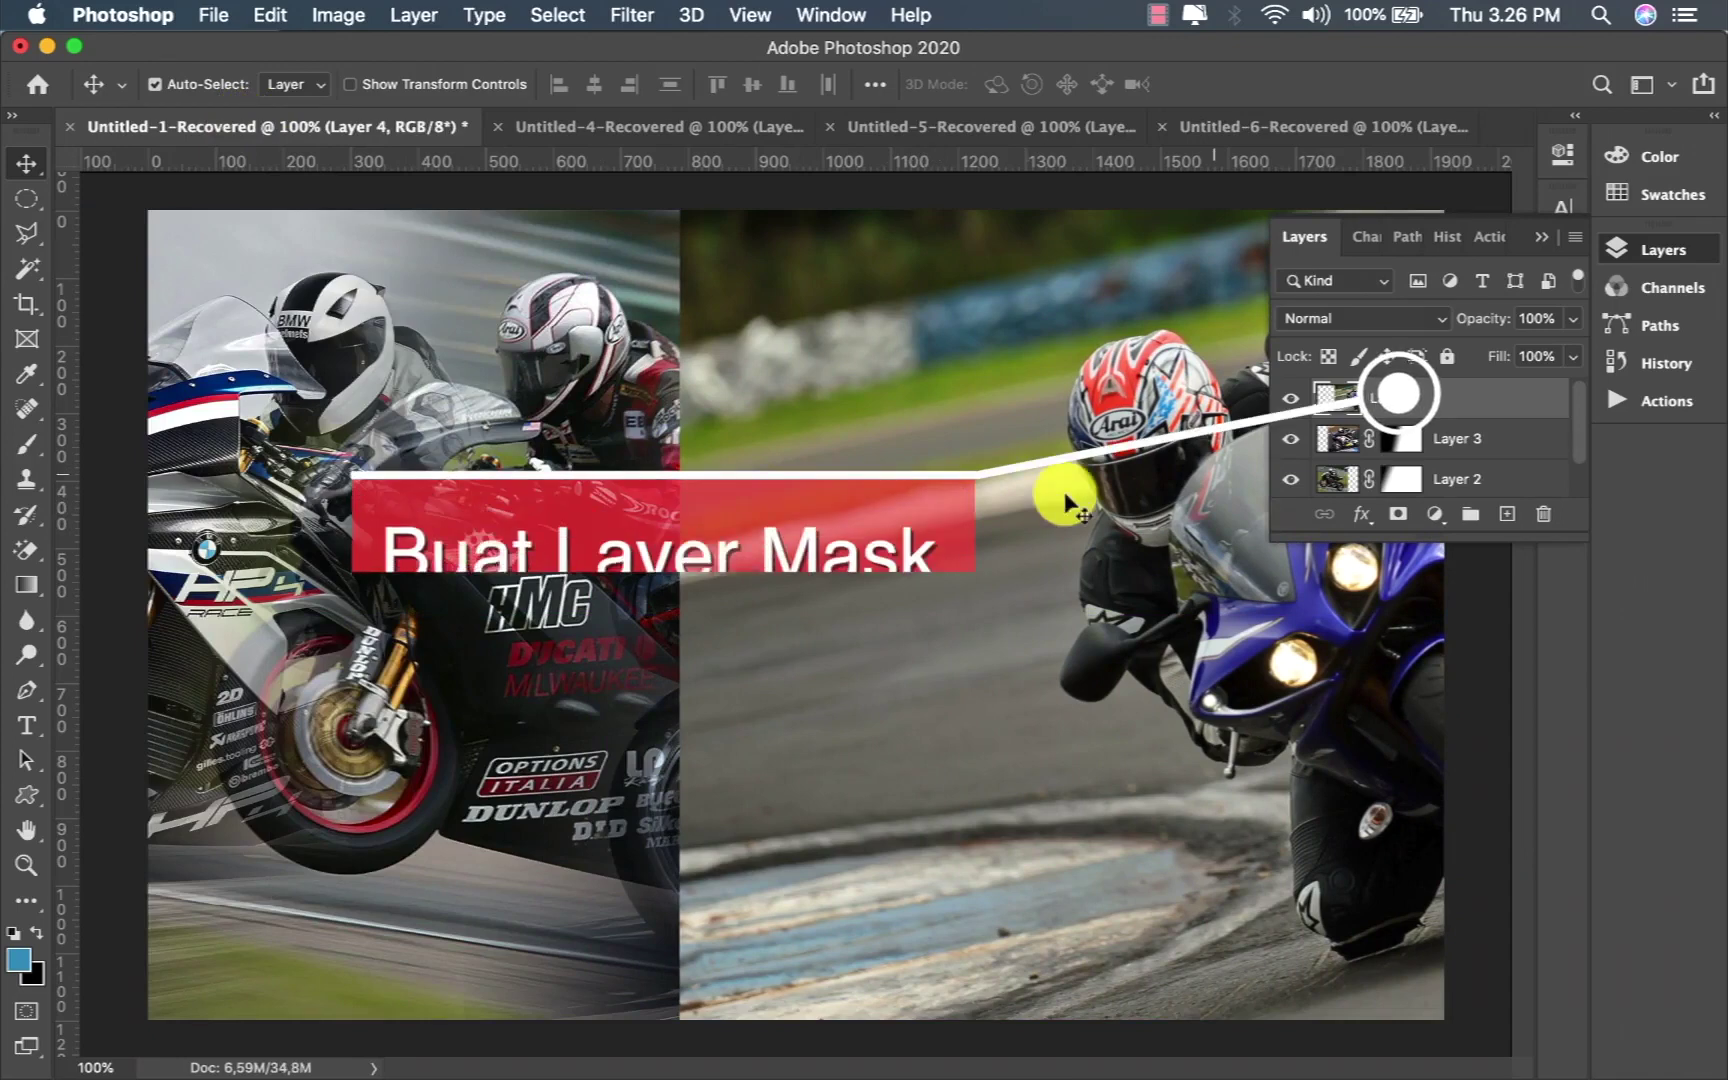
Step: Add a white layer mask to Layer 4 and switch to the Gradient tool
click(1401, 519)
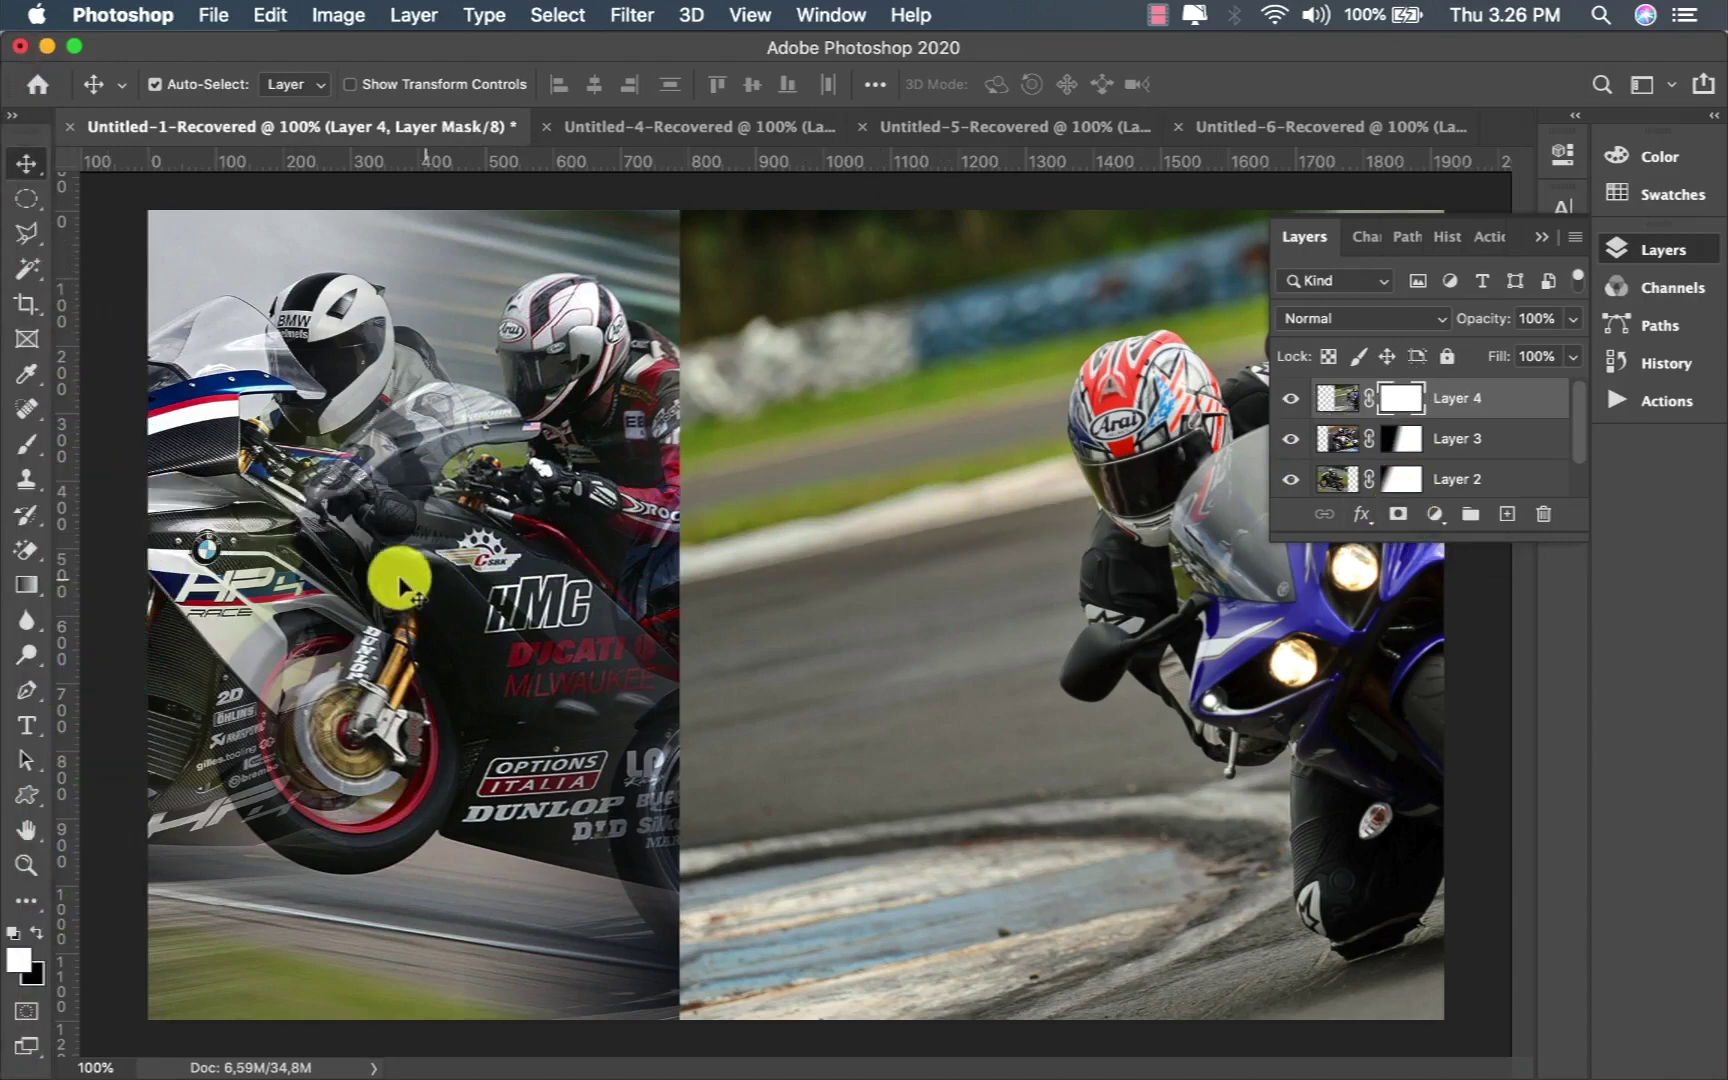
click(27, 585)
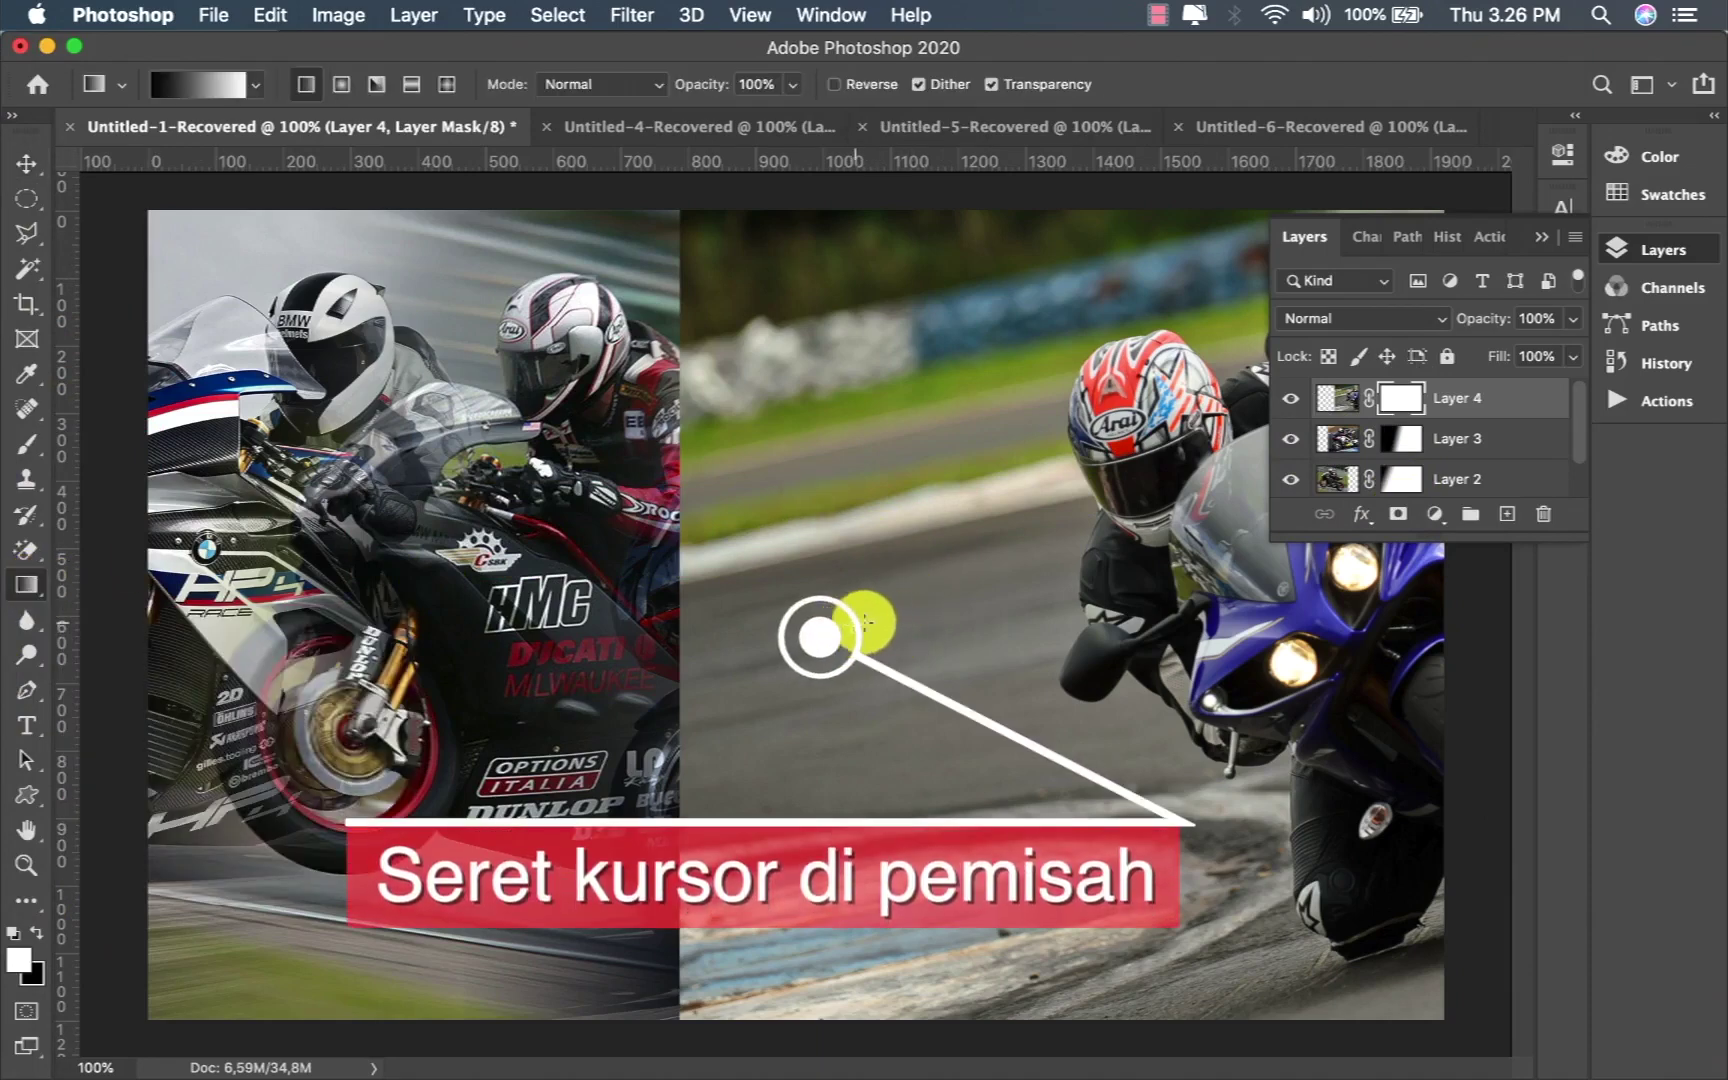
Step: Redraw black-to-white gradients left to right on Layer 4's mask until the Aprilia and Yamaha riders both show
drag(848, 628, 1055, 630)
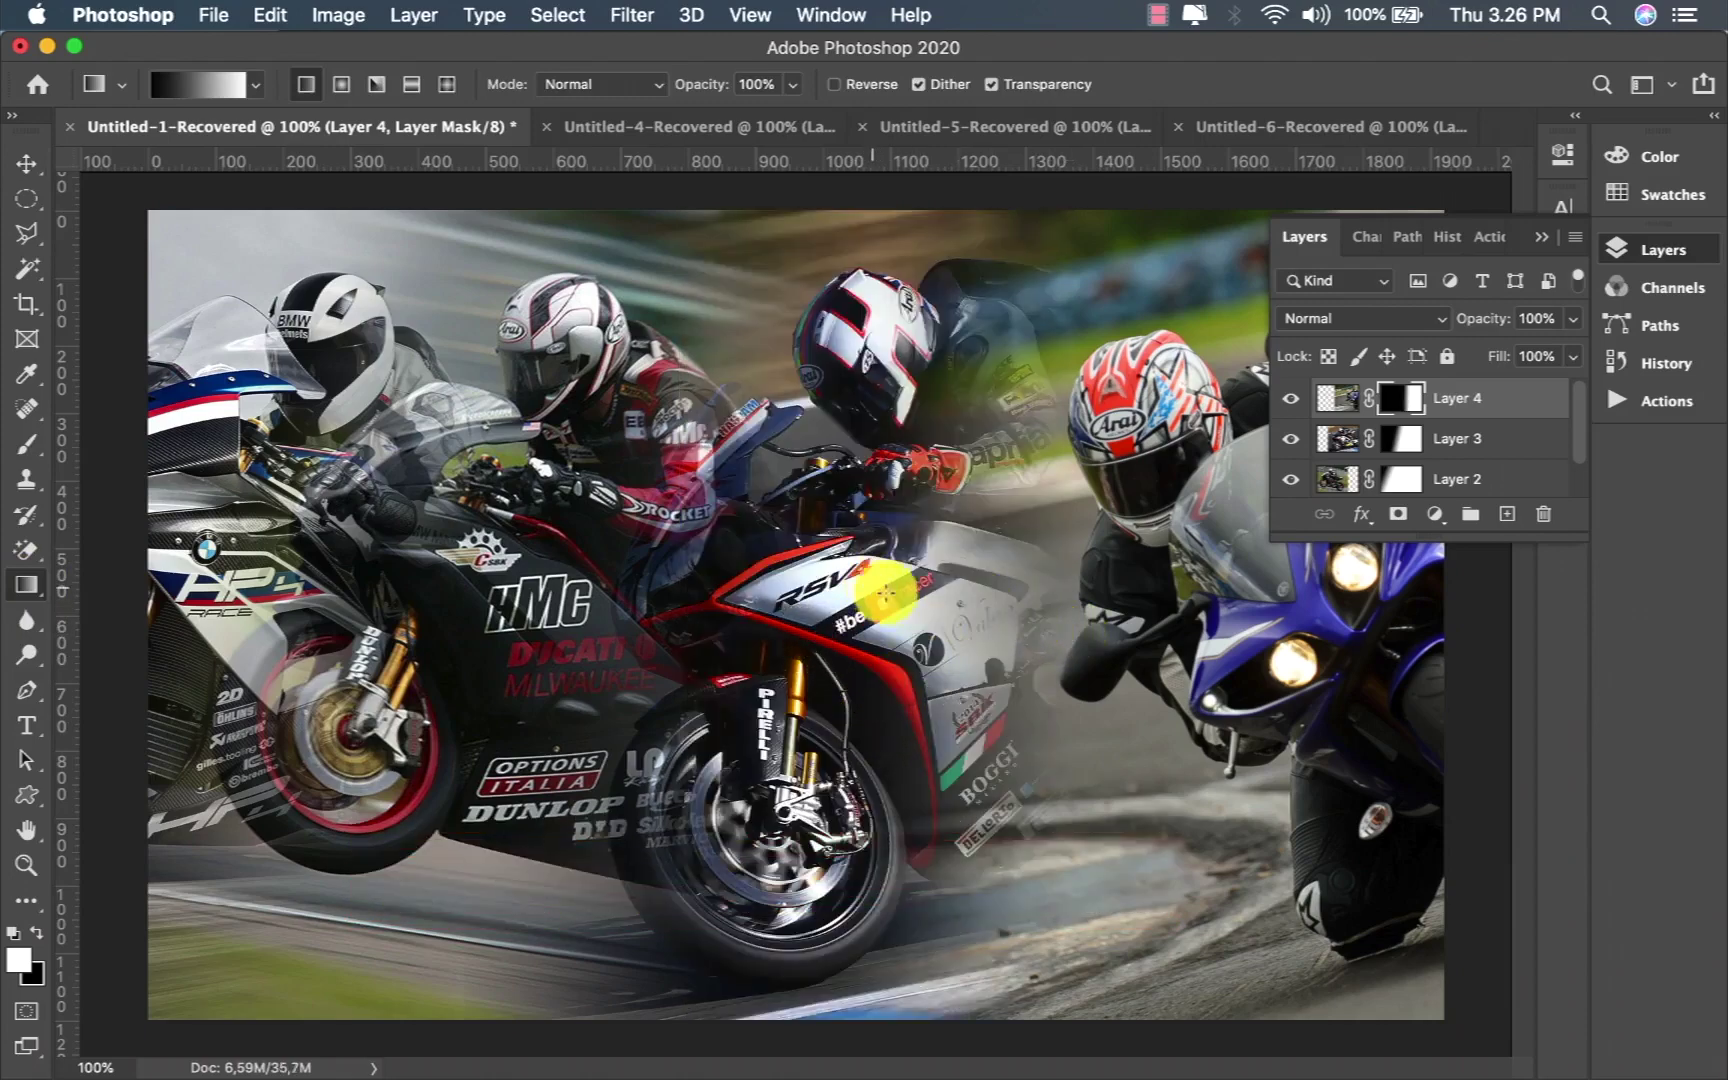
drag(837, 918, 1210, 876)
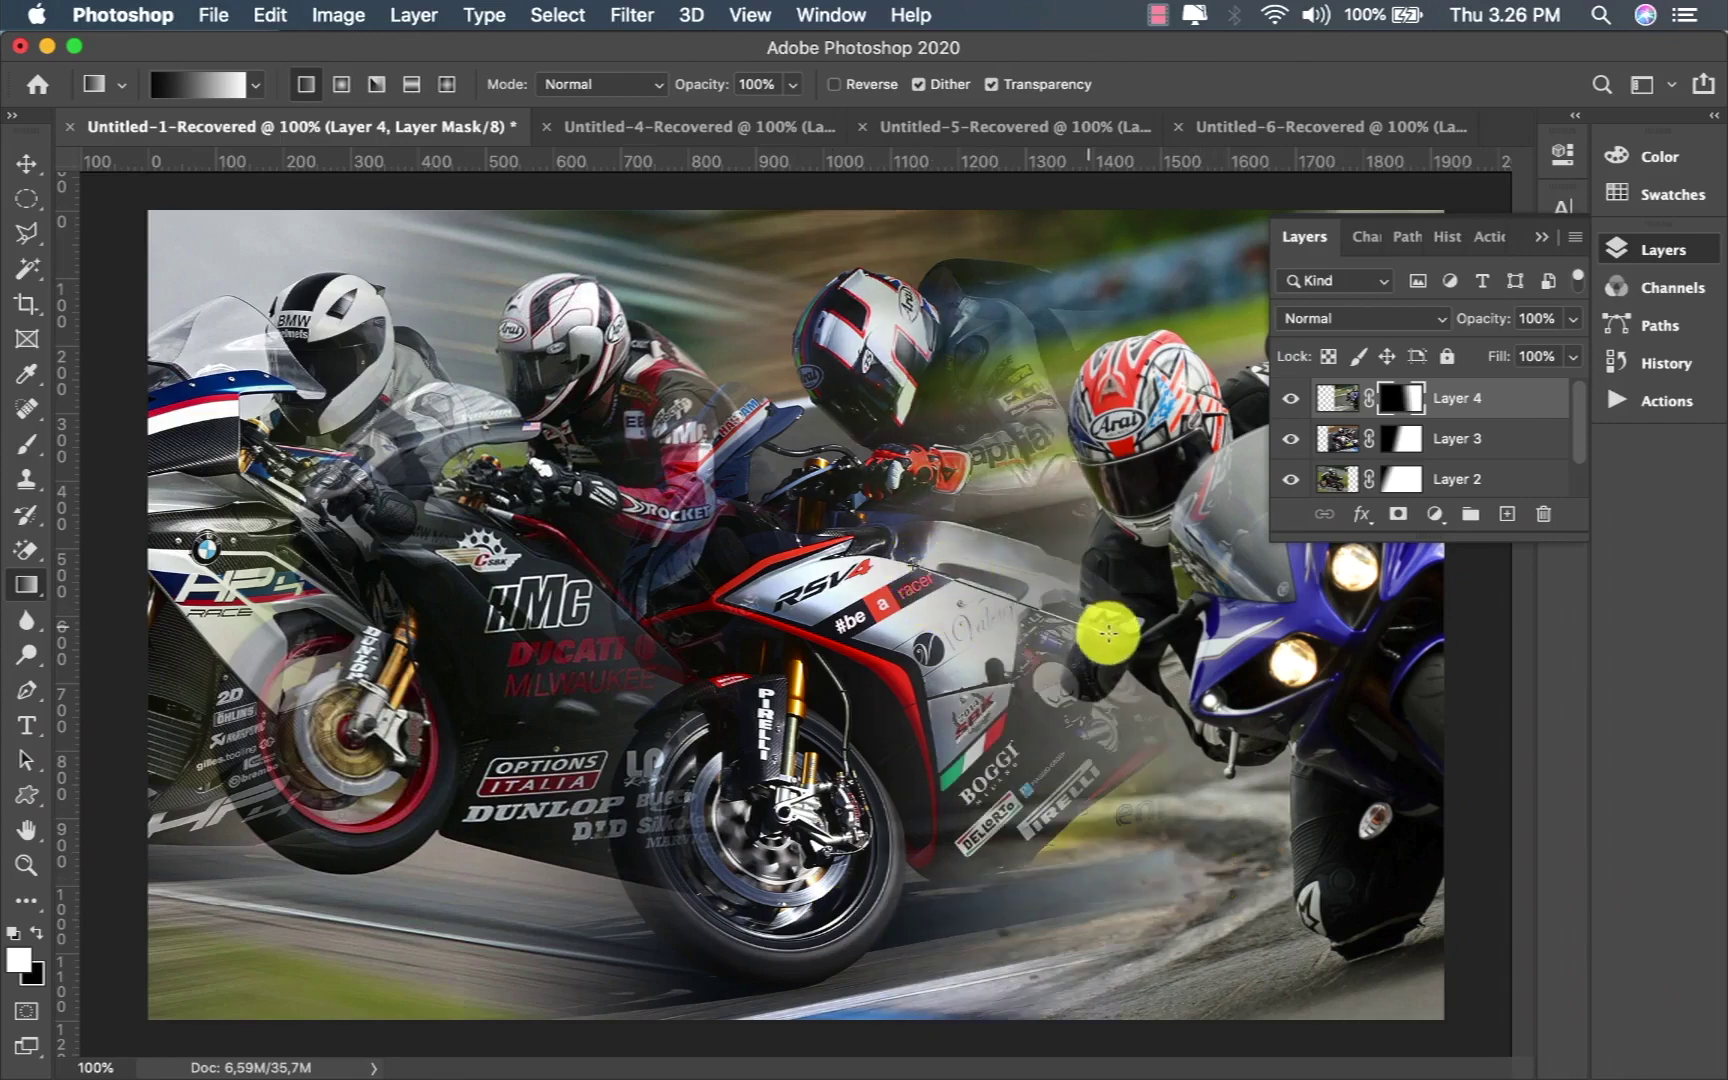
drag(1108, 632, 1108, 628)
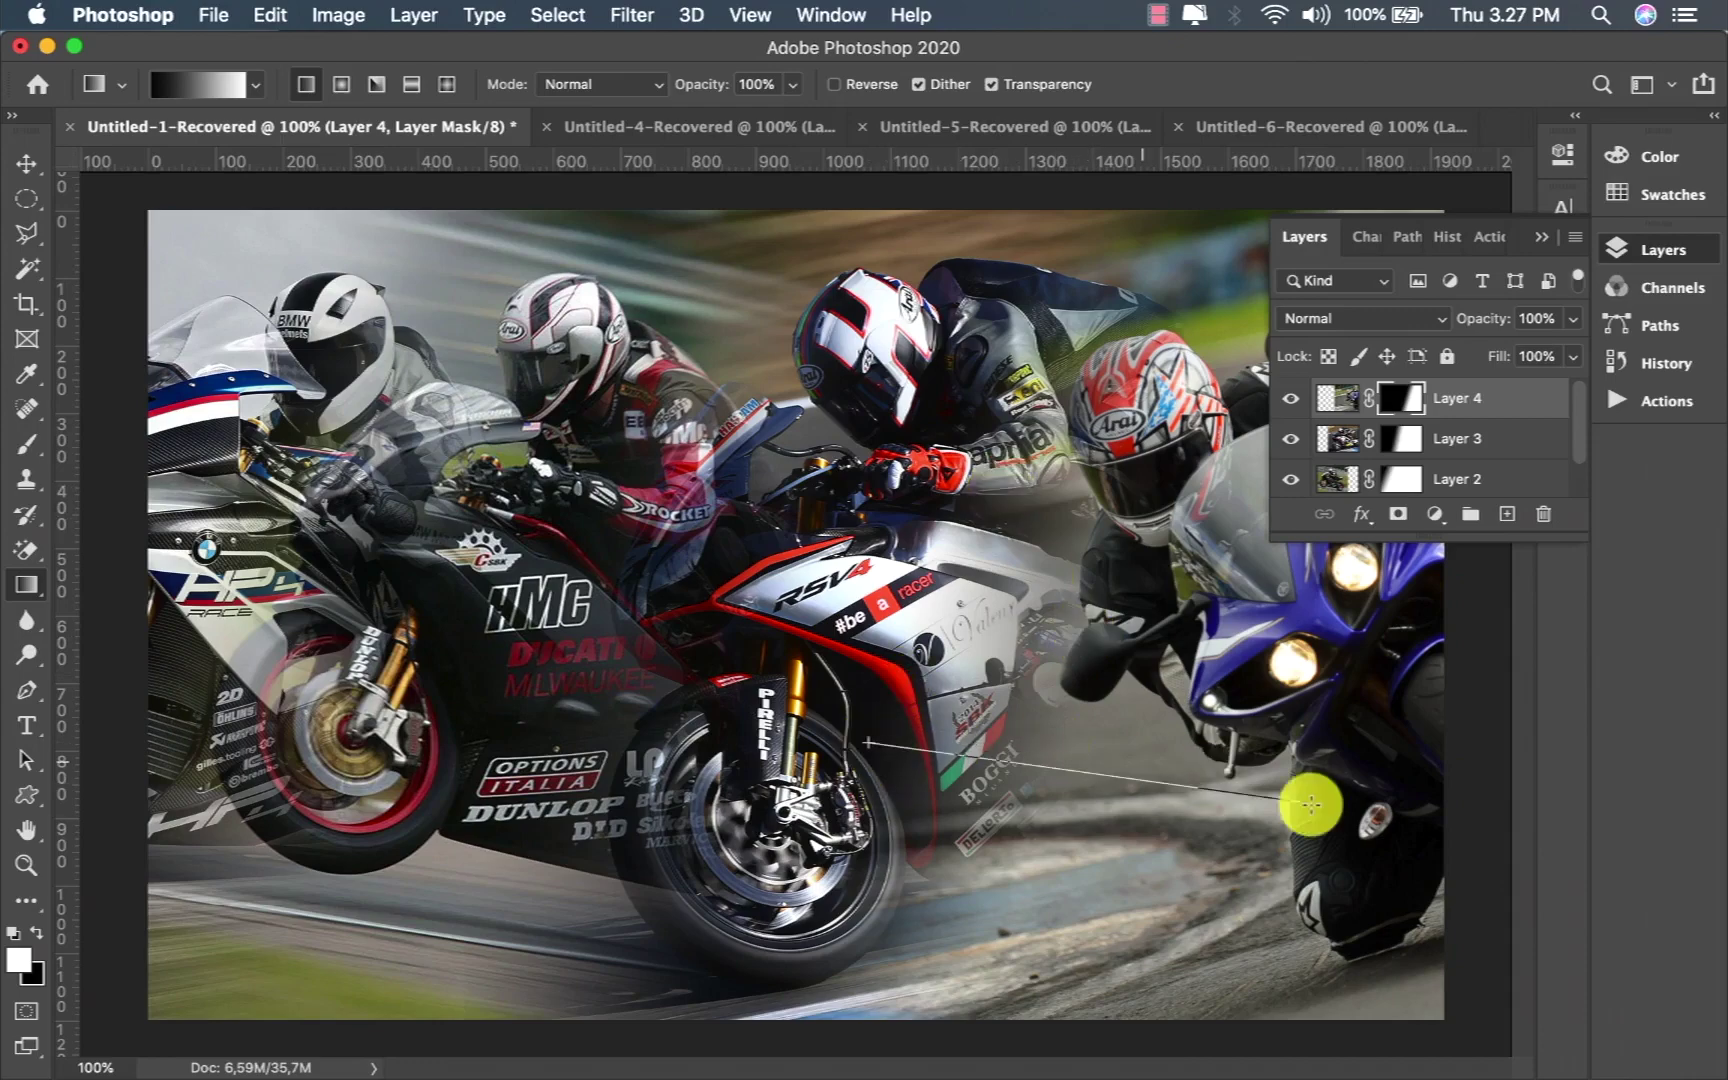
drag(868, 741, 1311, 792)
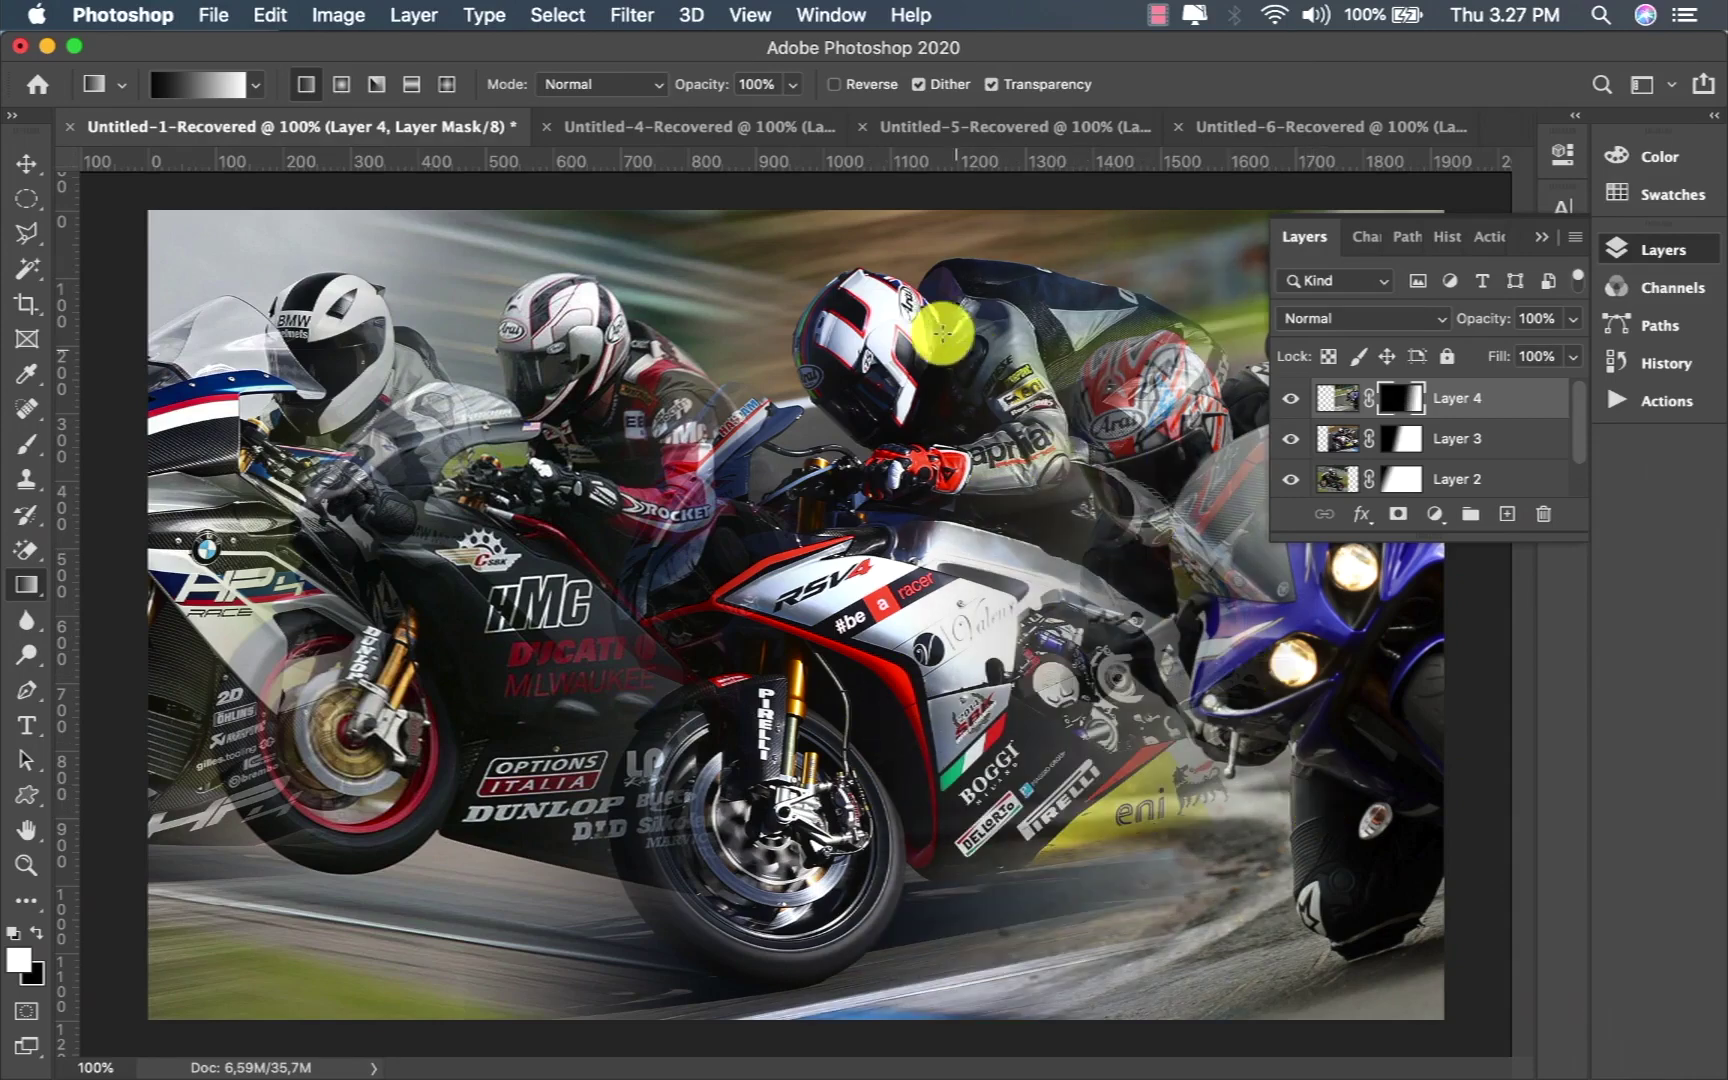
drag(930, 326, 1186, 408)
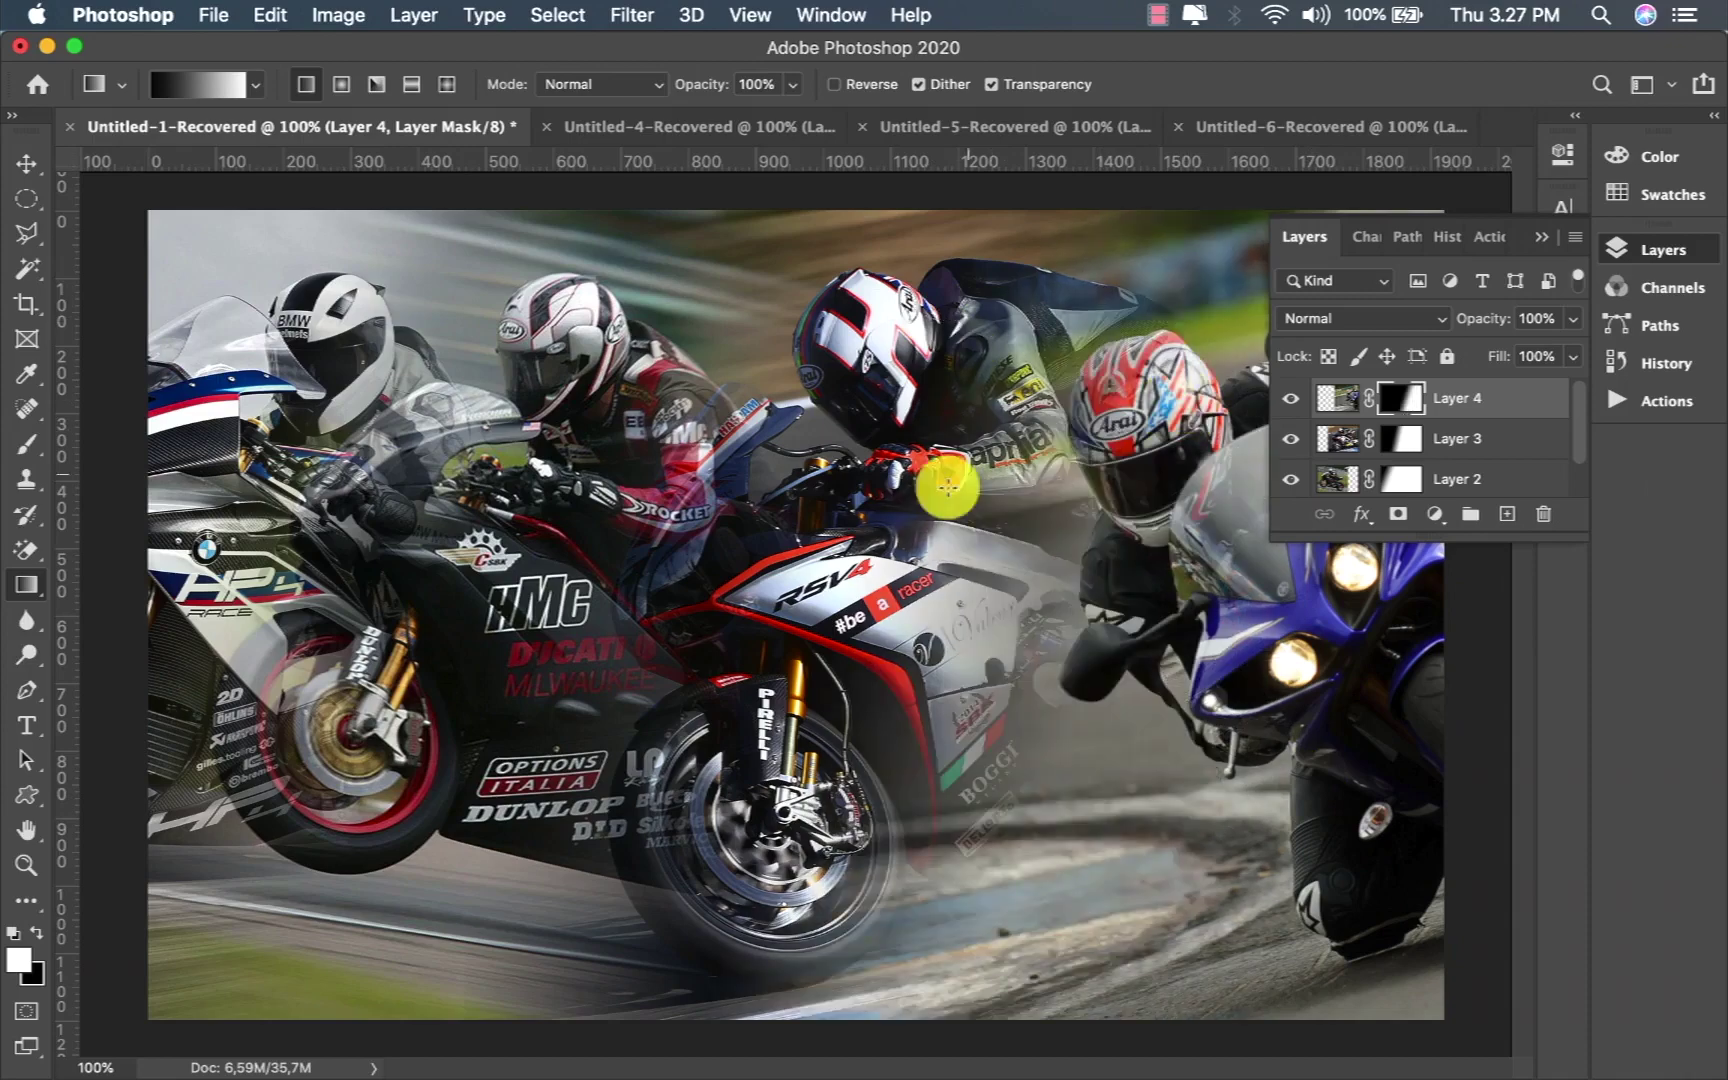